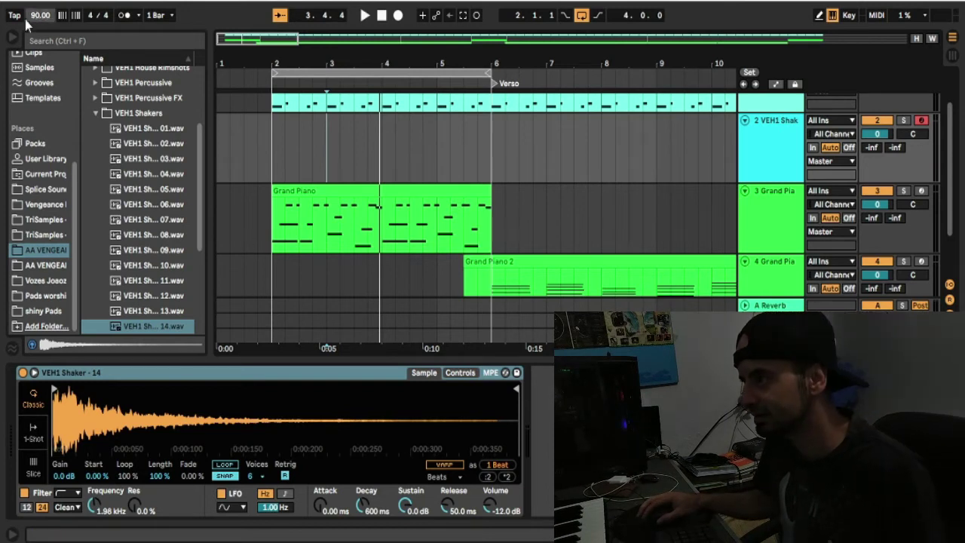
Step: Hide the sample browser and play the loop, briefly checking the audio levels in OBS before returning to Ableton Live
left_click(14, 37)
left_click_drag(184, 55, 132, 59)
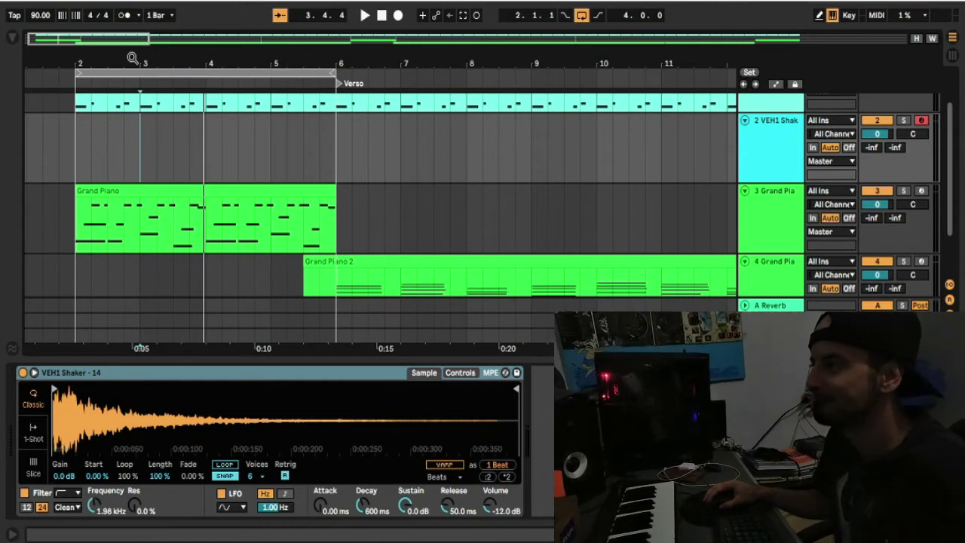
left_click_drag(139, 59, 232, 80)
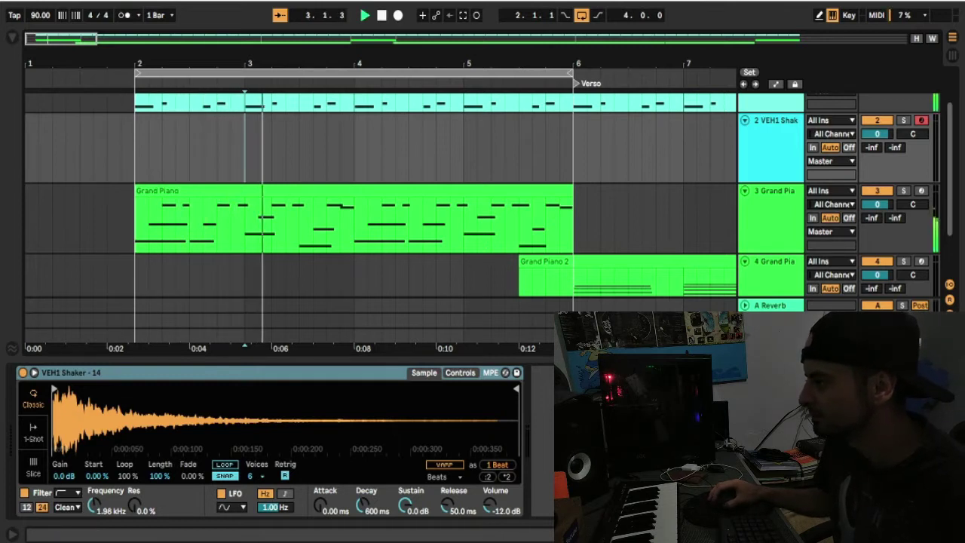
left_click(608, 541)
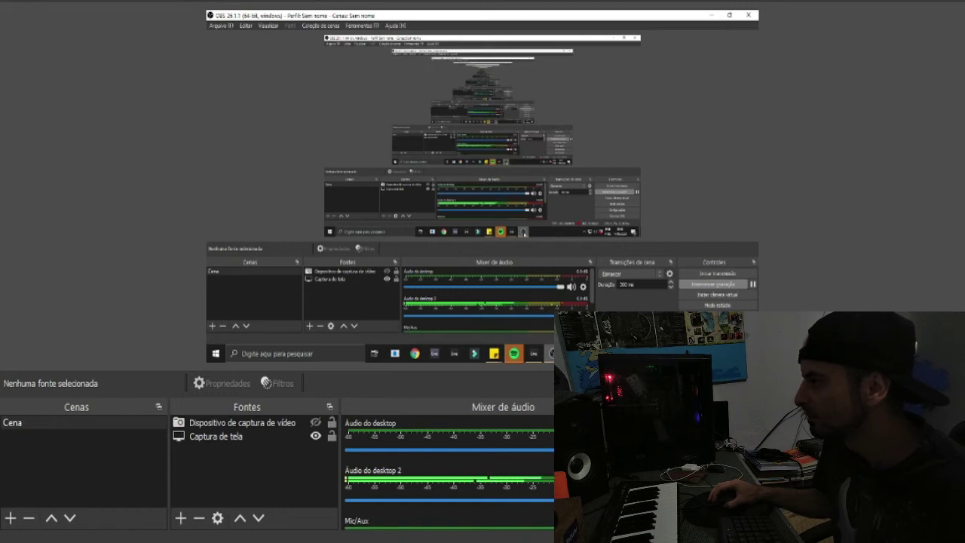
key("alt+Tab")
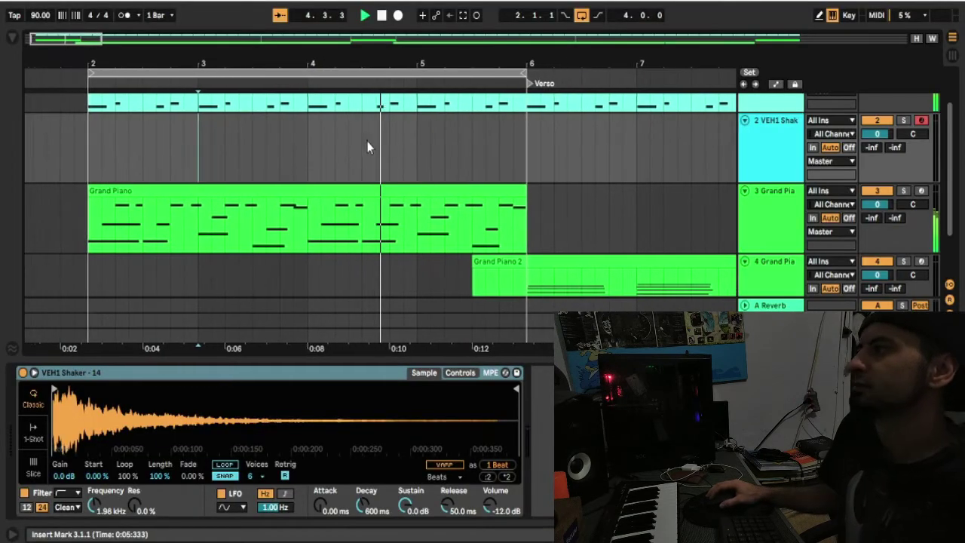
Step: Turn on the metronome and record a shaker part from bar 1 to bar 6 on the VEH1 Shaker track
left_click_drag(383, 59, 380, 39)
key("space")
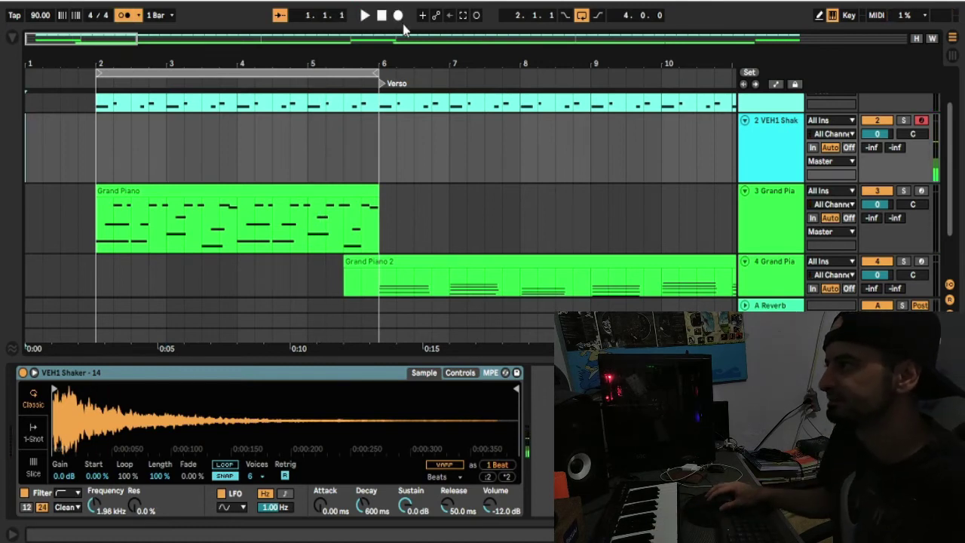
left_click(398, 16)
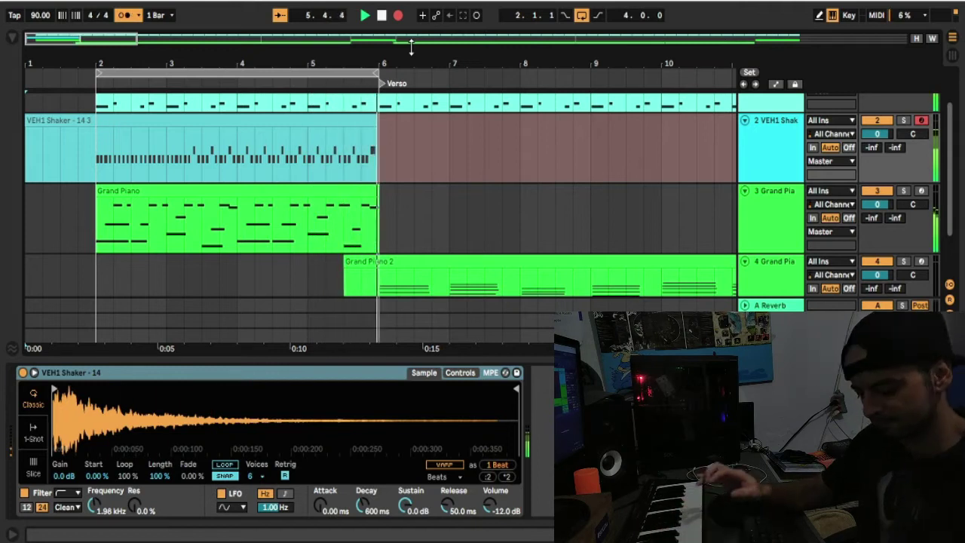
key("space")
Step: Open the recorded shaker clip, play it back and examine its notes and velocities, closing the clip editor when done
left_click(315, 133)
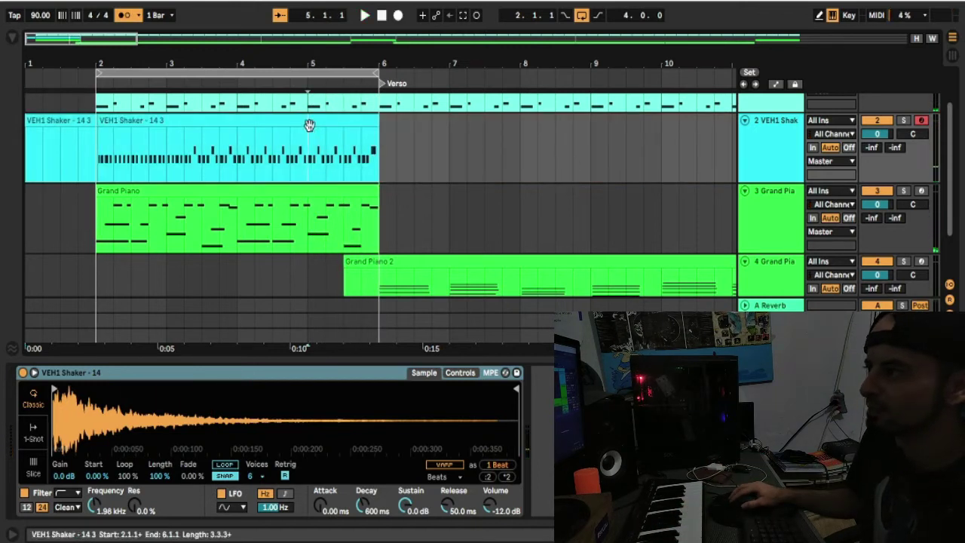
double_click(307, 125)
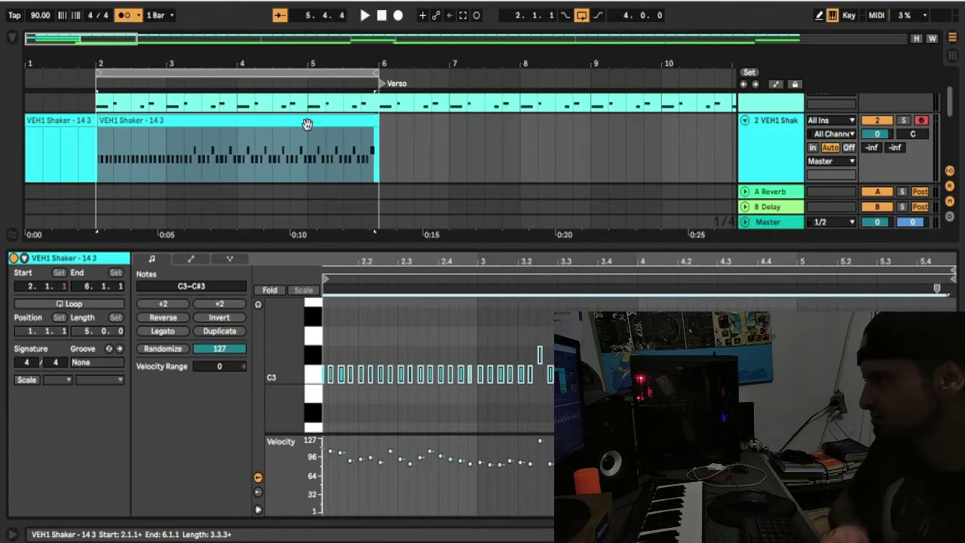
key("space")
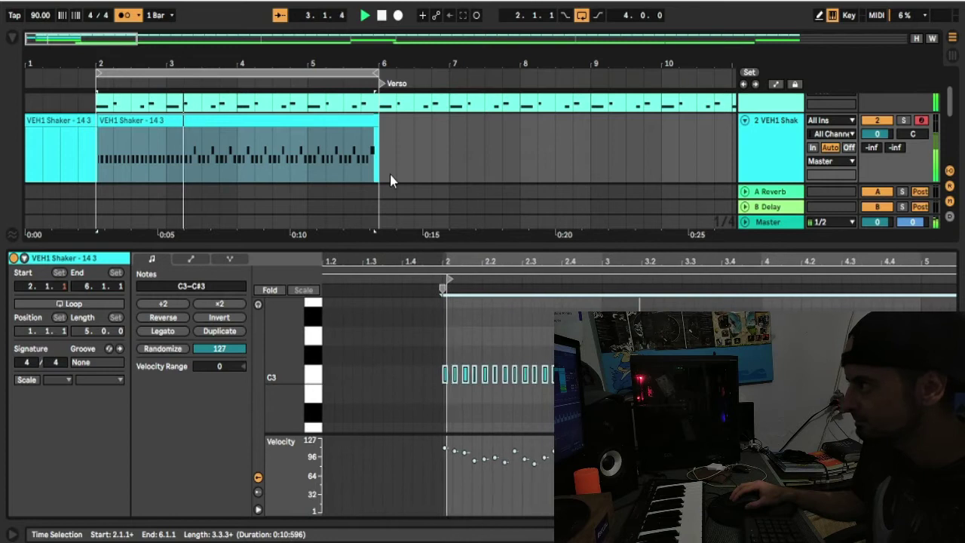
left_click_drag(352, 60, 353, 32)
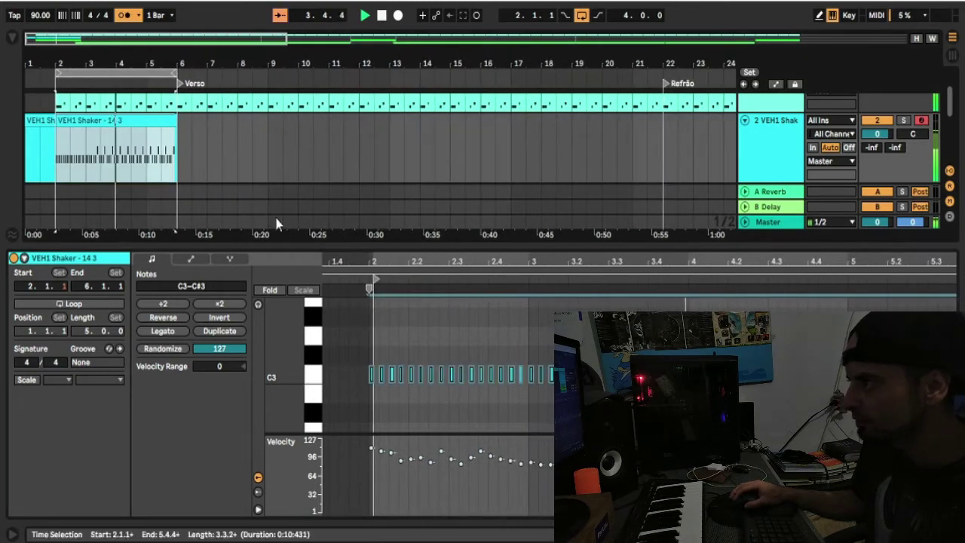
left_click_drag(354, 236, 340, 215)
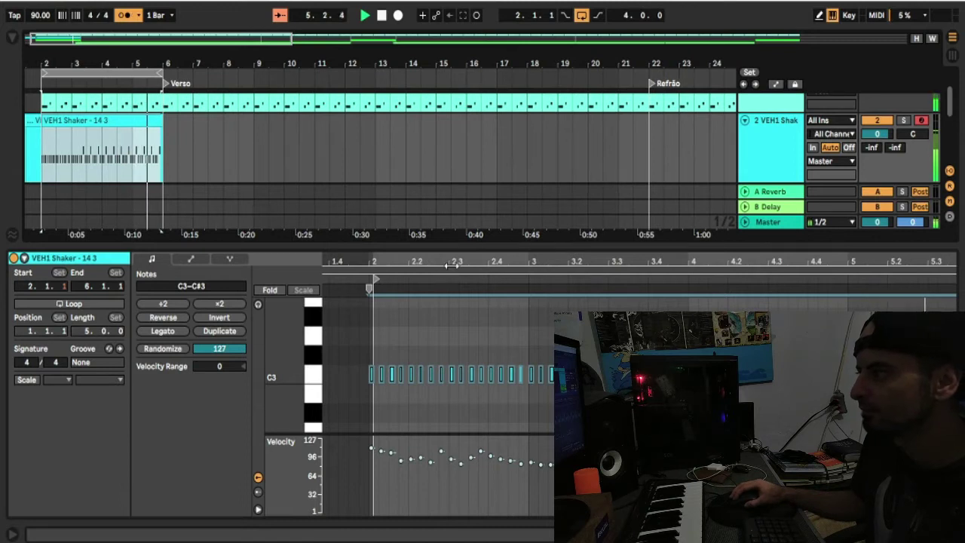
left_click_drag(443, 270, 521, 297)
left_click(506, 395)
left_click_drag(528, 124, 464, 126)
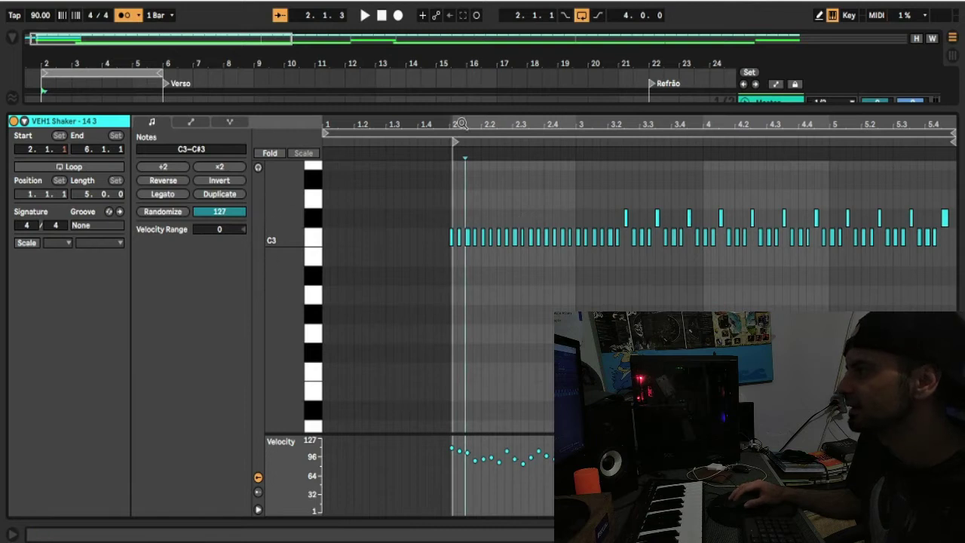
left_click(953, 533)
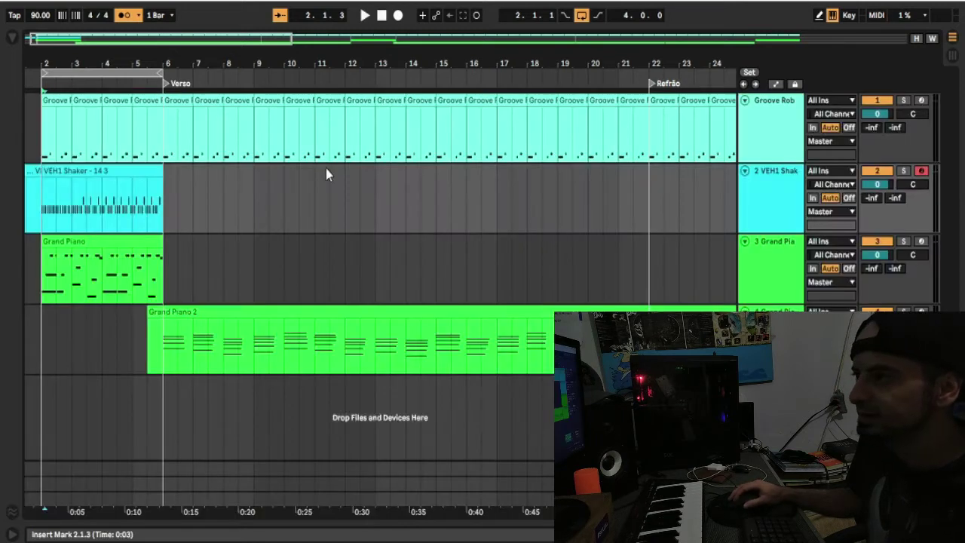
Step: Split the shaker clip at 5.3.1 and delete the part from bar 2 up to the split
left_click_drag(70, 58, 553, 99)
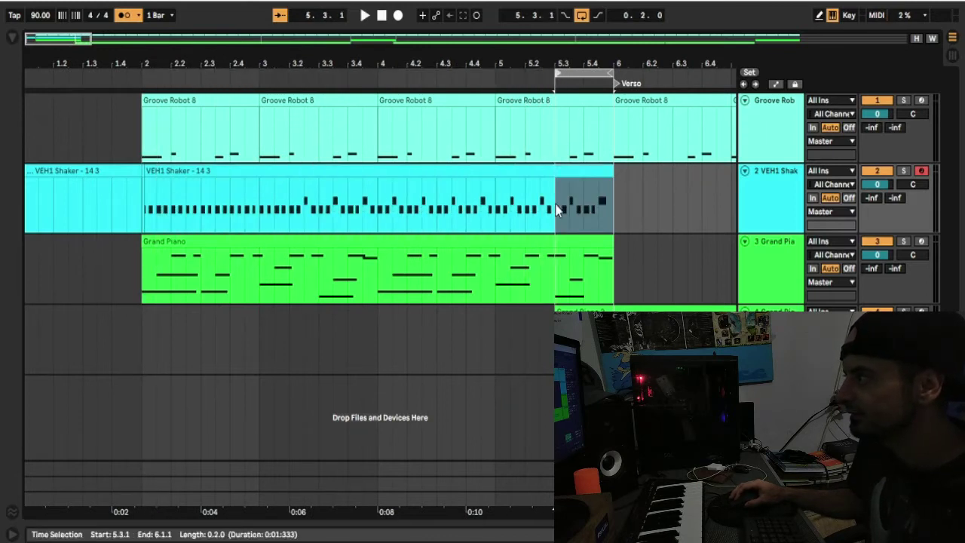
key("ctrl+e")
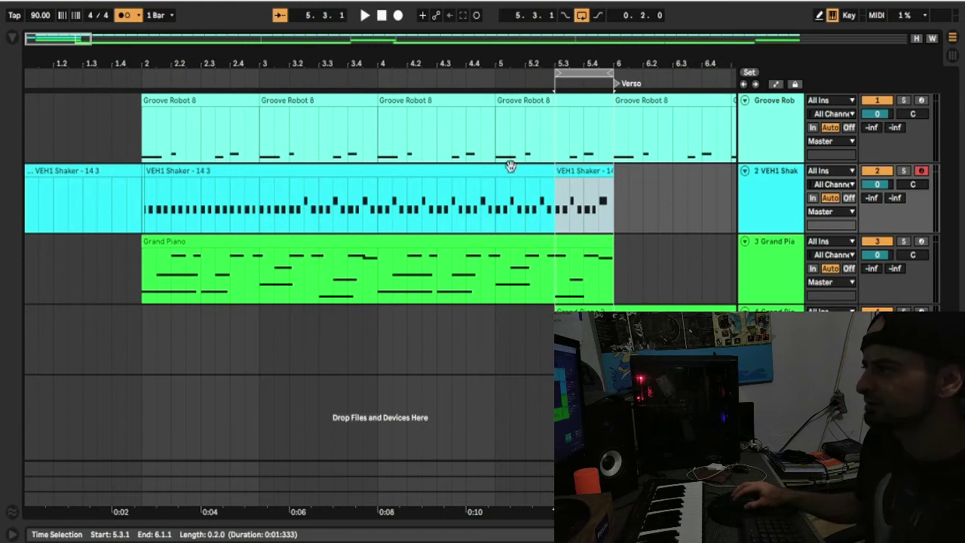
left_click(459, 170)
key("Delete")
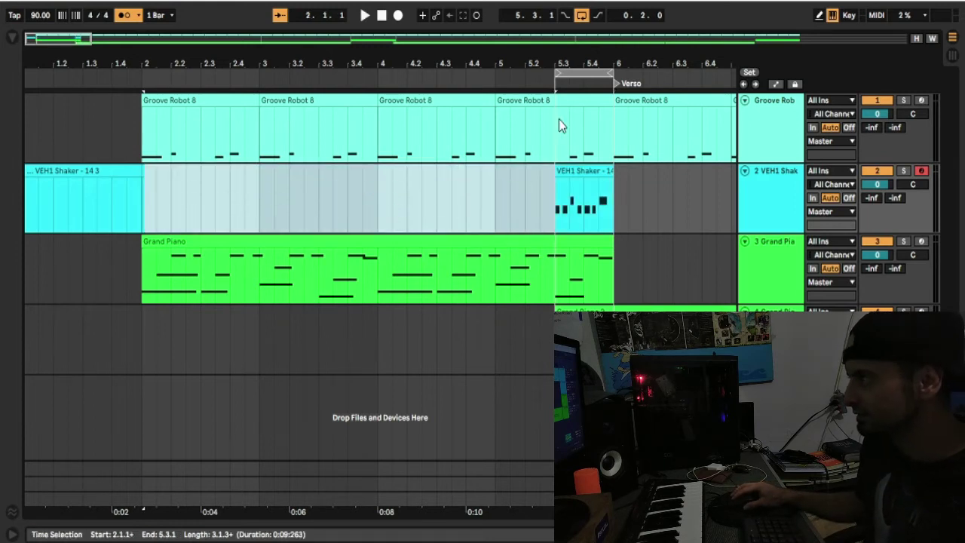
Step: Set the loop to start at 5.1.1 with a length of one bar and play it
key("space")
key("space")
left_click(554, 82)
mouse_move(369, 62)
left_mouse_down()
mouse_move(377, 80)
mouse_move(503, 83)
mouse_move(365, 75)
left_mouse_up()
key("space")
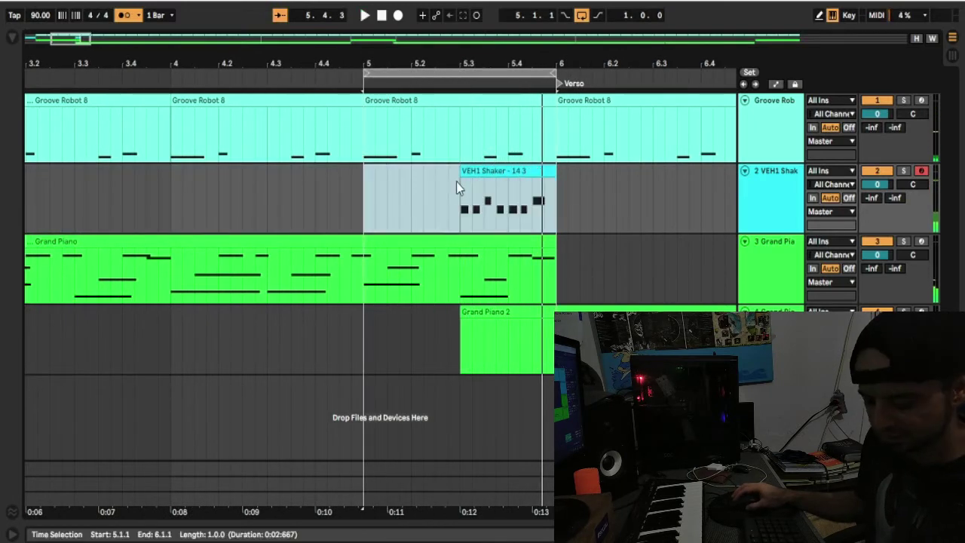
Step: Undo the deletion and the split of the shaker clip
key("ctrl+z")
left_click(409, 195)
key("ctrl+z")
Step: Split the shaker clip at 5.1.1, delete the part before it and play the remaining bar
left_click(368, 203)
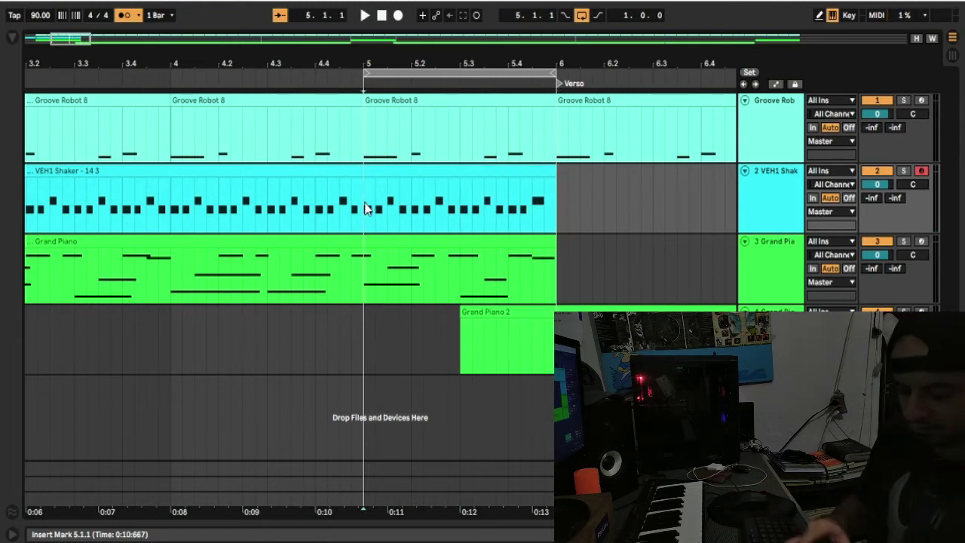
key("ctrl+e")
left_click(328, 176)
key("Delete")
left_click(359, 196)
key("space")
left_click(377, 177)
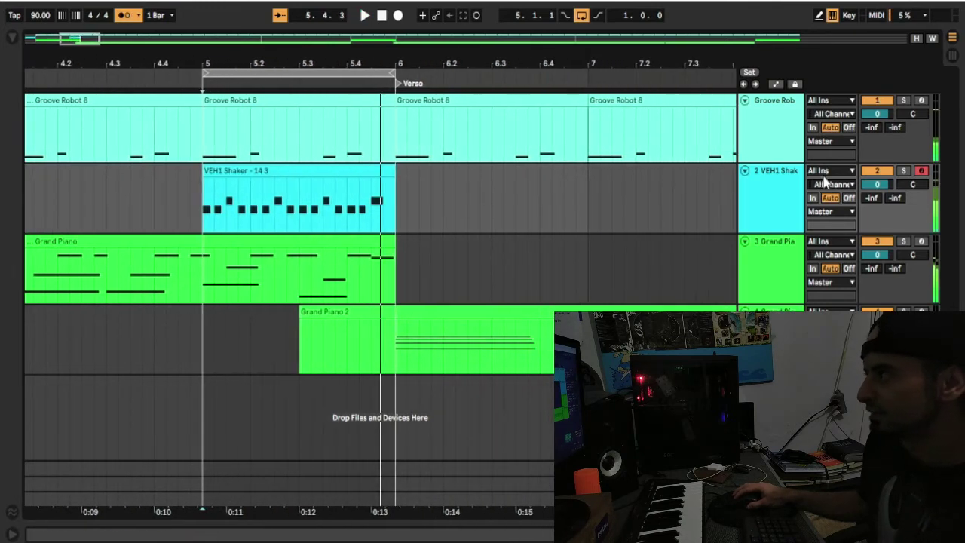
Step: Open the one-bar shaker clip in the note editor and listen to its pattern
double_click(341, 172)
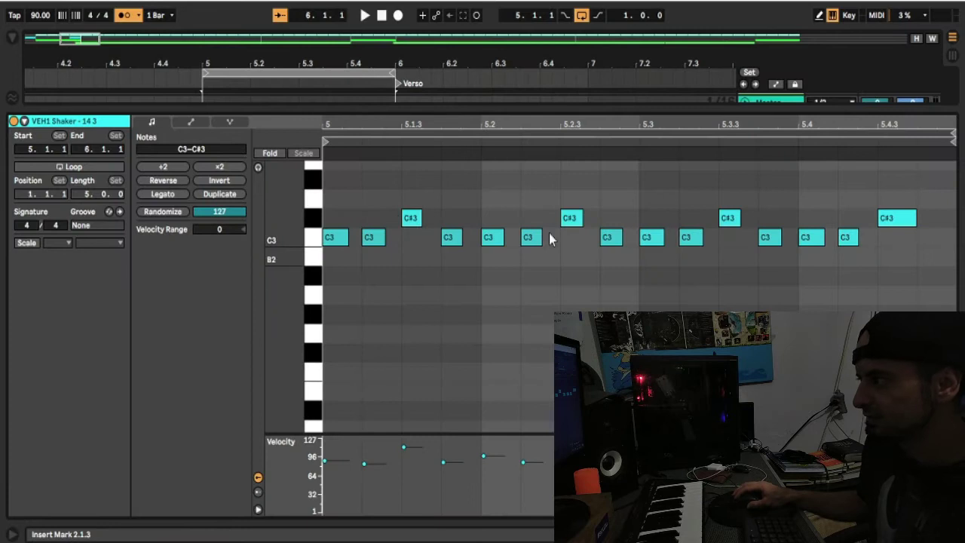
key("space")
key("space")
left_click_drag(562, 127, 635, 106)
key("space")
key("space")
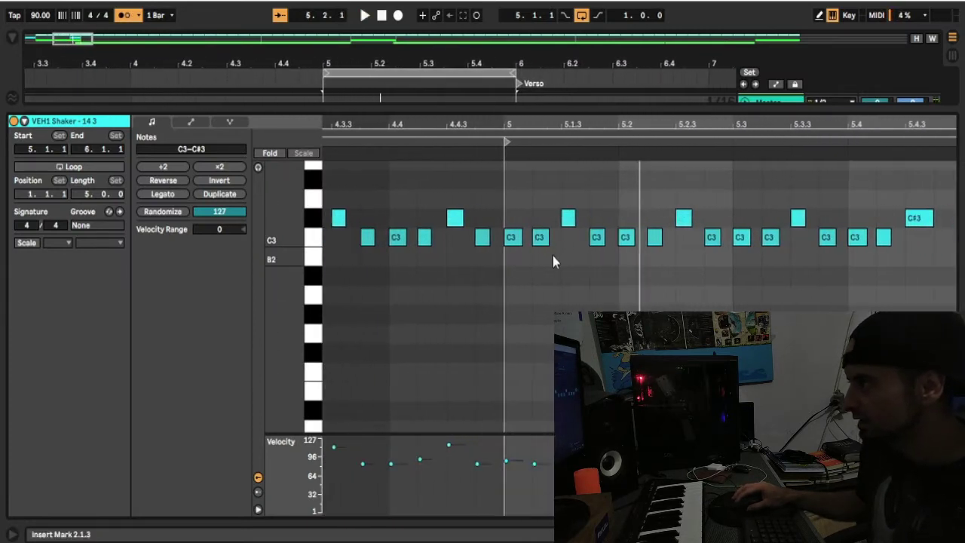
Step: Lower the velocities of the C3 notes at 5.1.1 and 5.1.2 to about 50, and those at 5.1.4 and 5.2.1 similarly
left_click_drag(553, 257, 510, 238)
left_click_drag(510, 466, 509, 468)
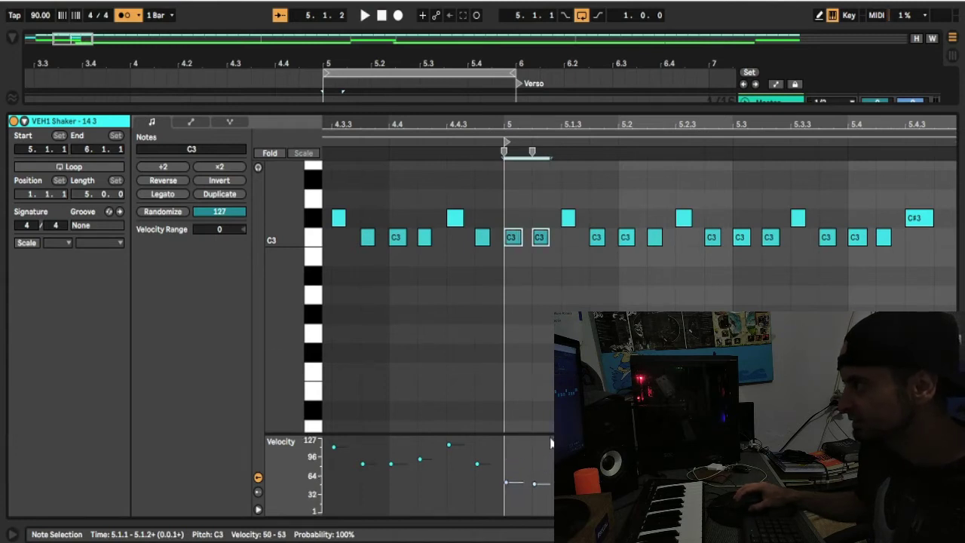
left_click_drag(641, 303, 598, 245)
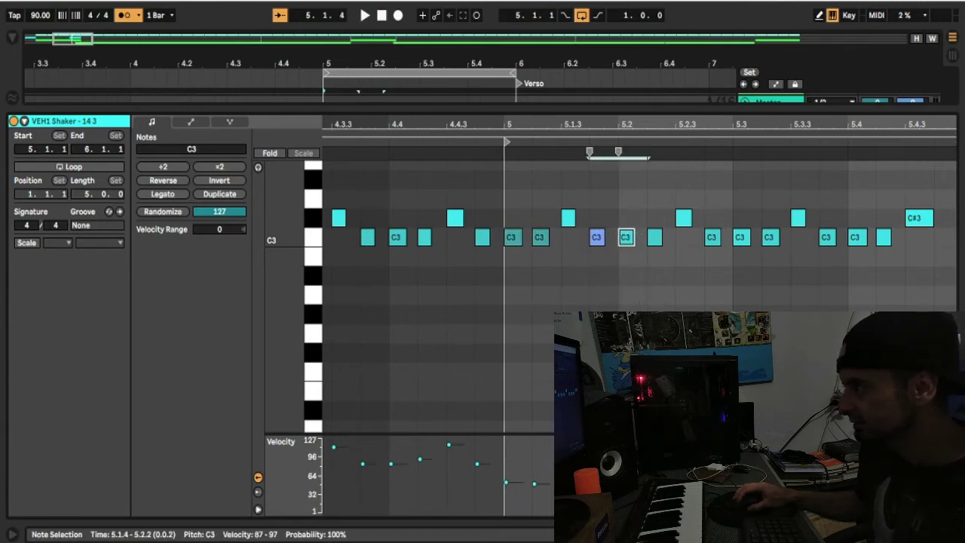
left_click_drag(592, 463, 592, 478)
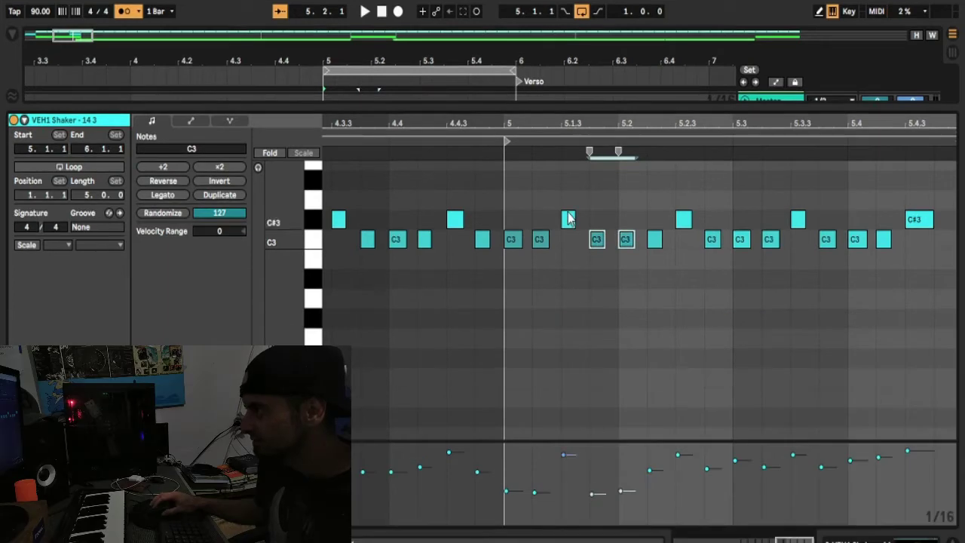
Step: Turn on note preview and lower the velocities of the three C3 notes from 5.2.4 to 5.3.2
left_click(568, 219)
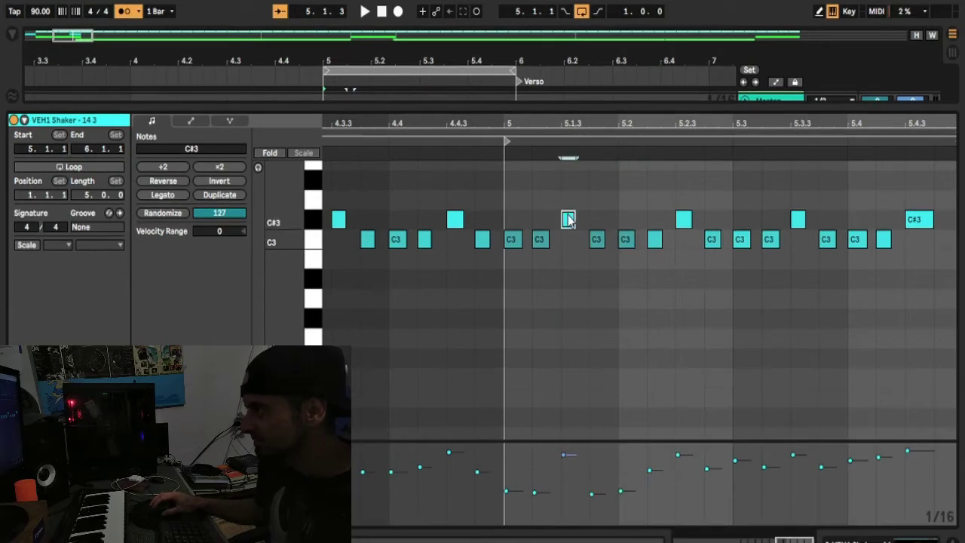
left_click(258, 167)
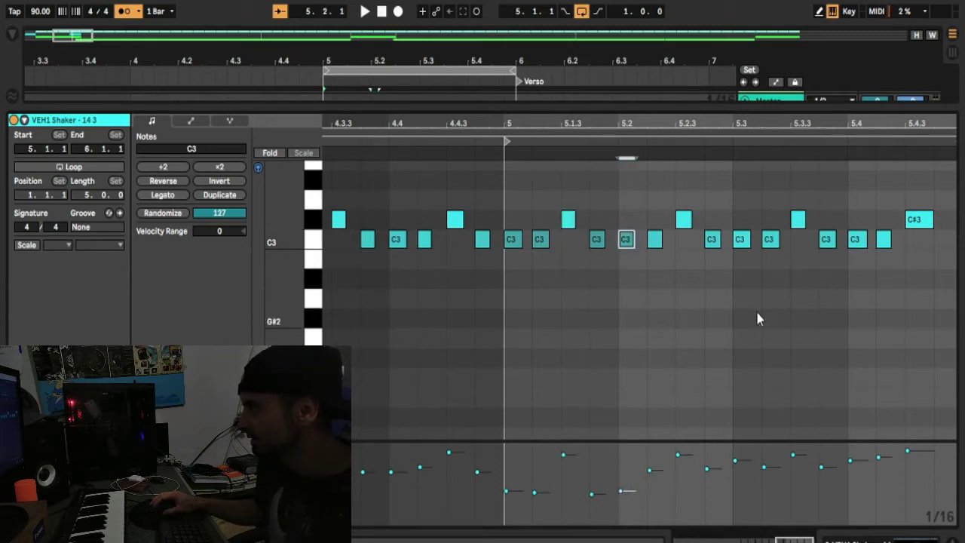
left_click_drag(742, 257, 714, 245)
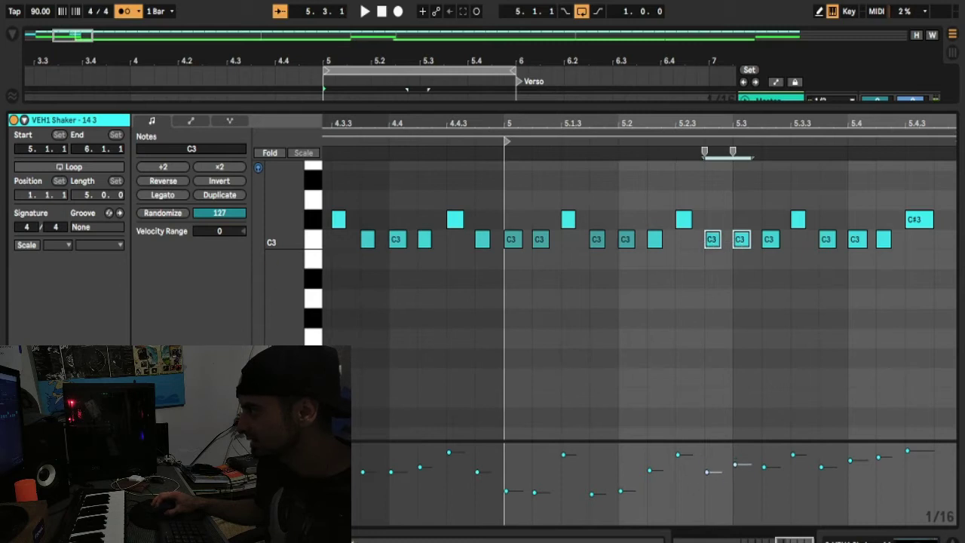
left_click(797, 303)
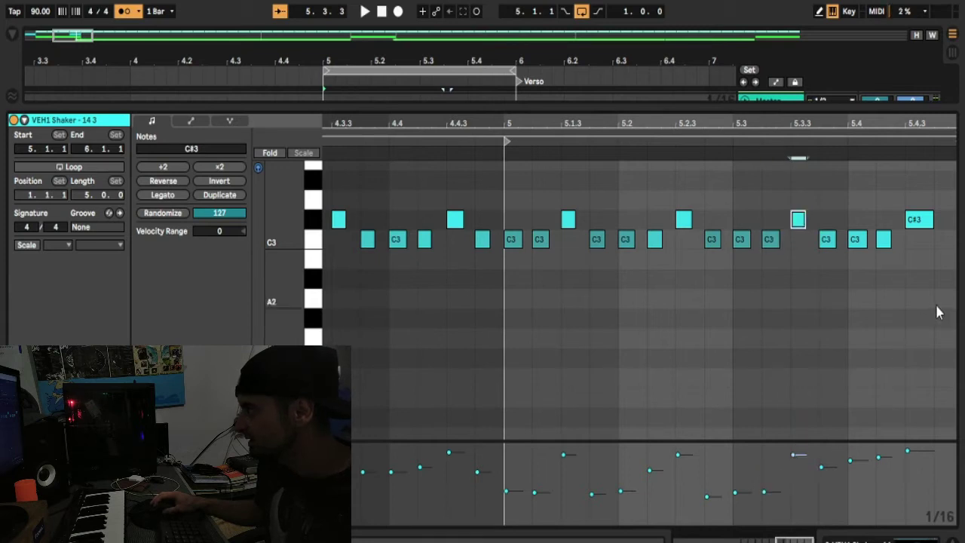
Step: Lower the velocities of the last three C3 notes, from 5.3.4 to 5.4.2, and play the loop
left_click_drag(820, 253, 818, 239)
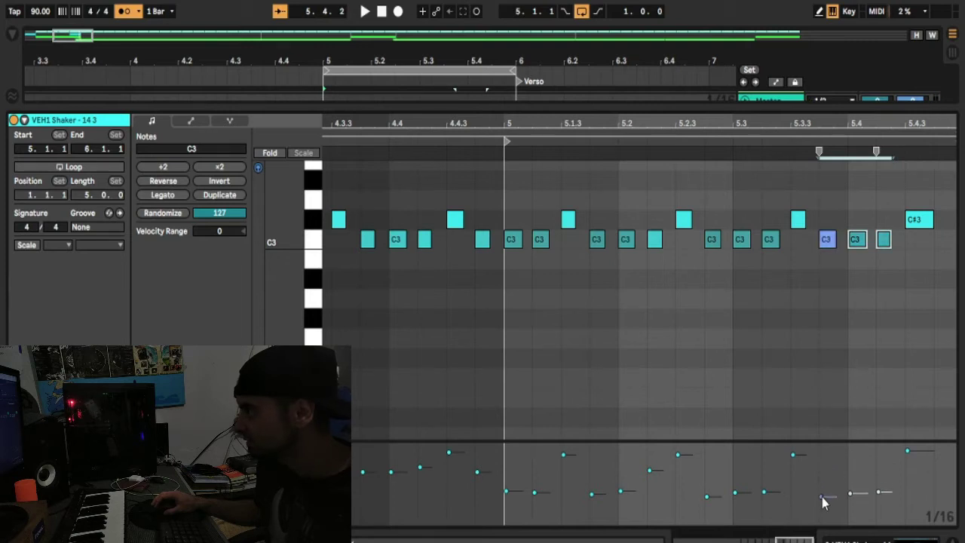
key("space")
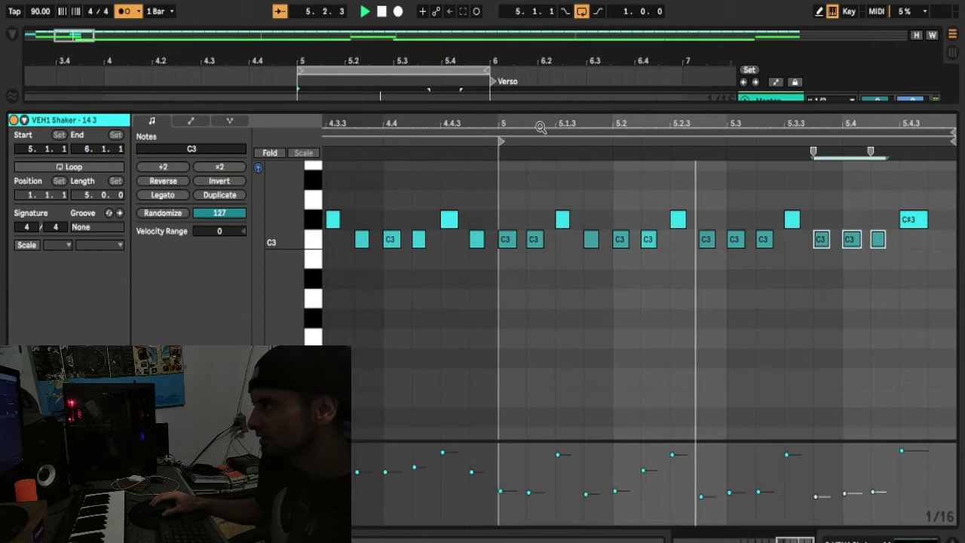
left_click_drag(541, 129, 541, 102)
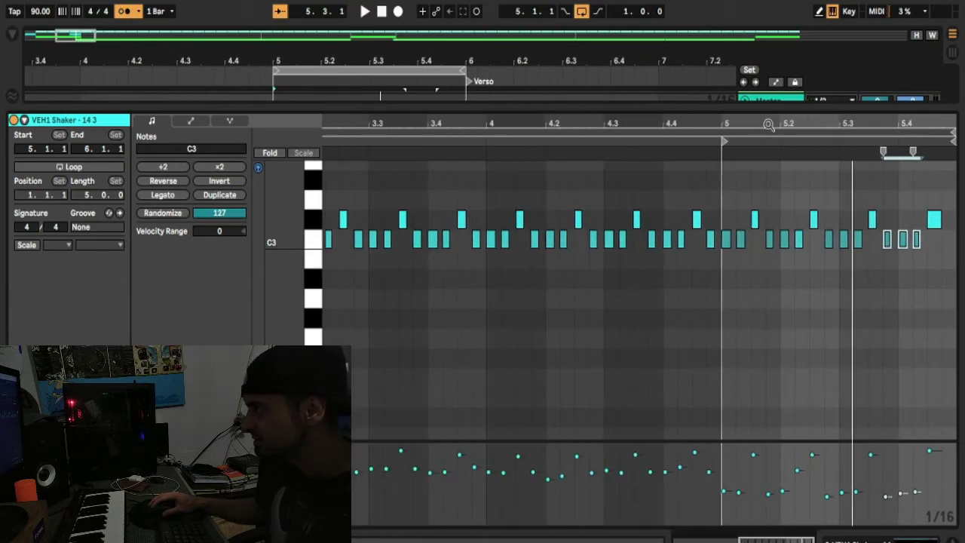
Step: Lower the velocities of the four C#3 notes in bar 5 together and play the loop
left_click_drag(768, 125, 768, 151)
left_click_drag(957, 230, 617, 199)
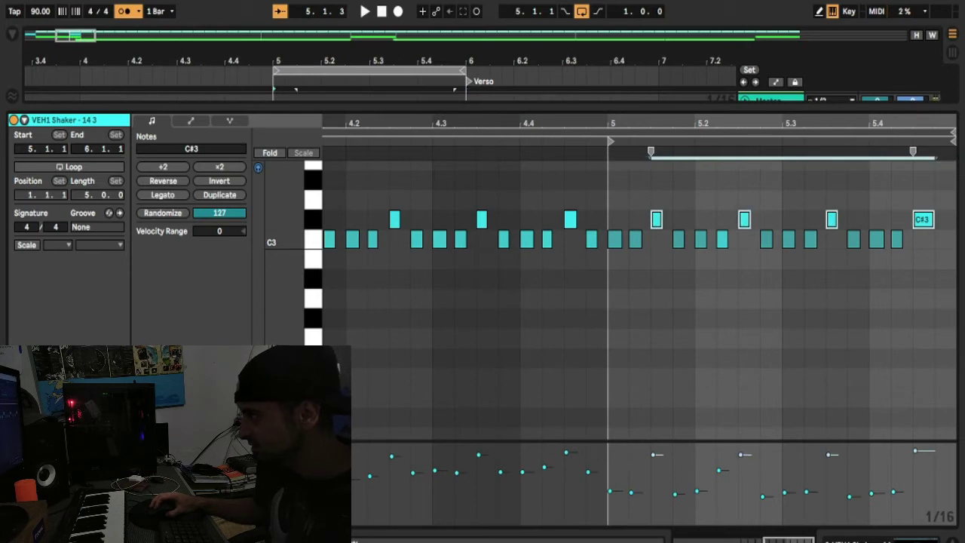
key("space")
Step: Lower the velocity of the C3 note at 5.2.2 and close the clip editor
left_click(720, 474)
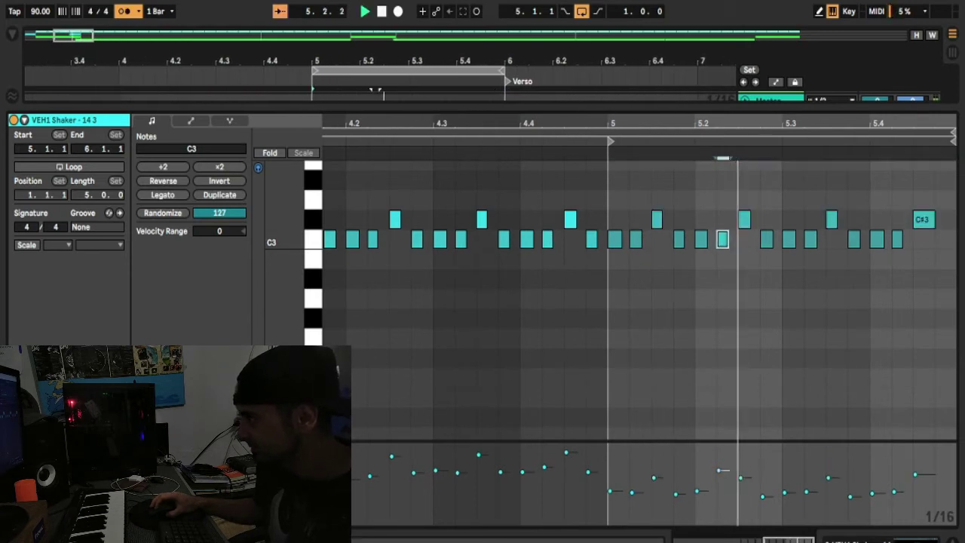
left_click_drag(720, 474, 720, 480)
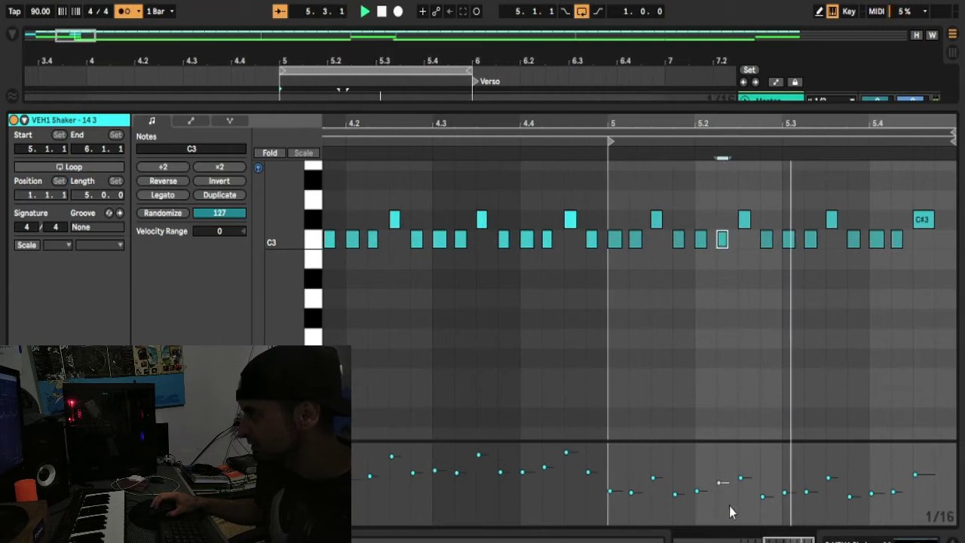
left_click(953, 540)
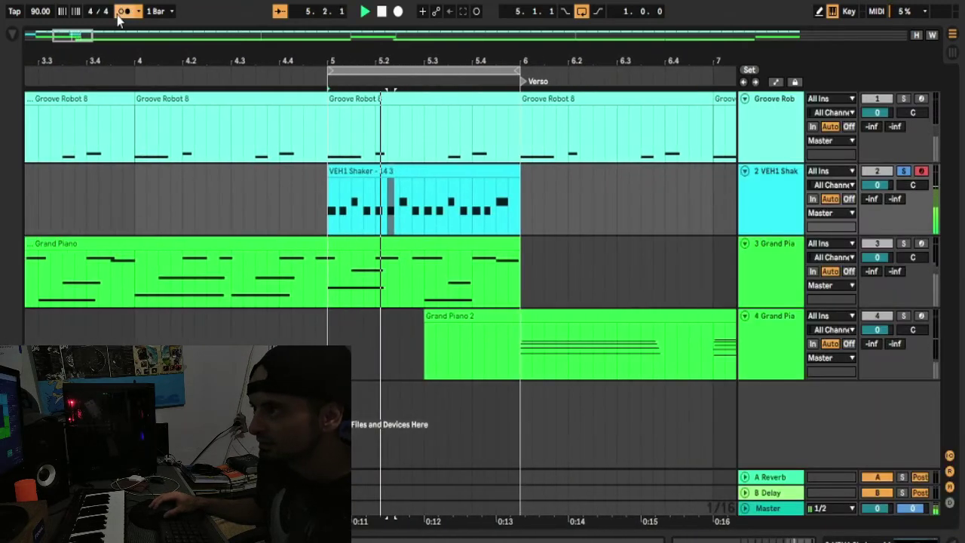
Step: Turn off the metronome, stop playback and unsolo the shaker track
left_click(122, 12)
key("space")
left_click(903, 173)
mouse_move(285, 59)
left_mouse_down()
mouse_move(285, 34)
mouse_move(285, 44)
left_mouse_up()
left_click(205, 177)
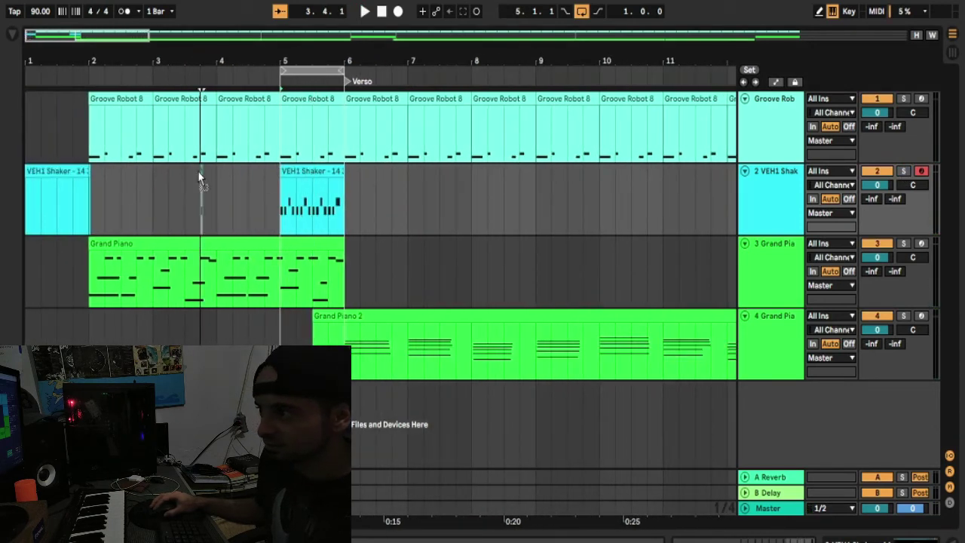
Step: Delete the empty shaker clip in bar 1
key("ctrl+z")
left_click(248, 210)
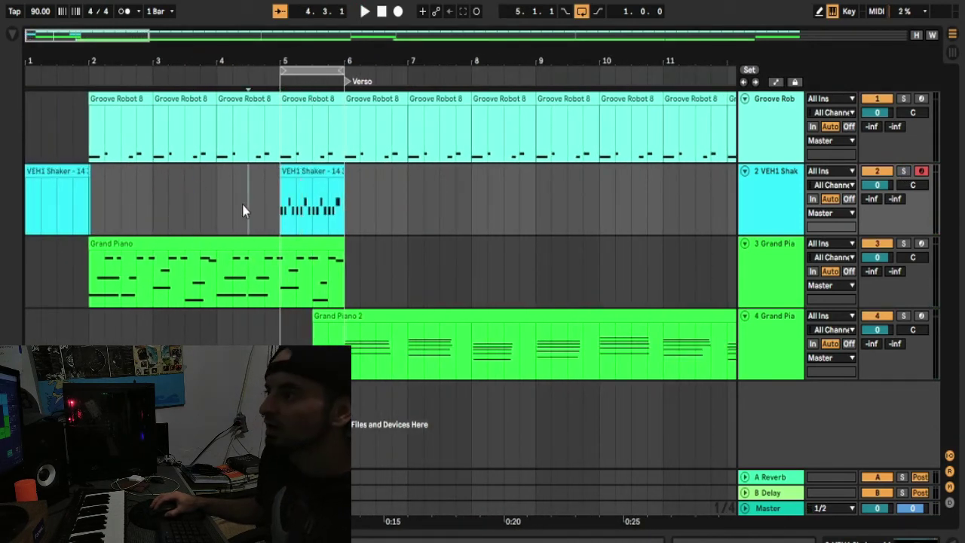
left_click(73, 171)
key("Delete")
left_click_drag(115, 187, 63, 183)
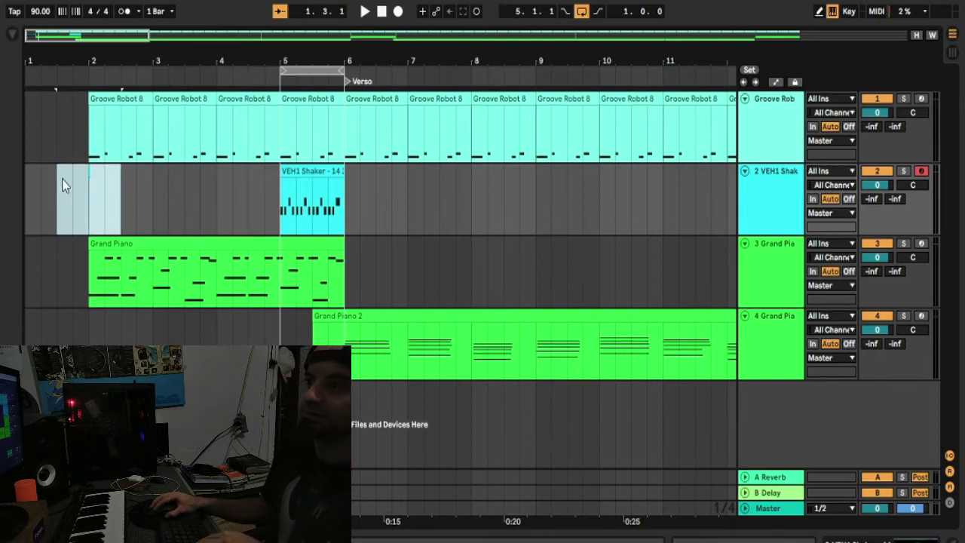
Step: Move the shaker clip from bar 5 to bar 2 and duplicate it to fill bars 2 to 5
left_click(297, 189)
left_click_drag(296, 182, 114, 169)
key("ctrl+d")
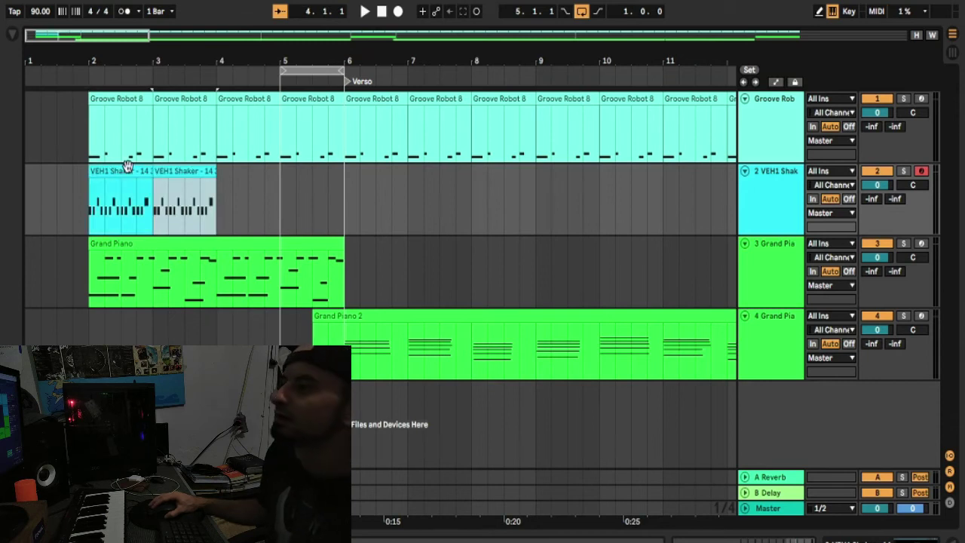
key("ctrl+d")
key("ctrl+d")
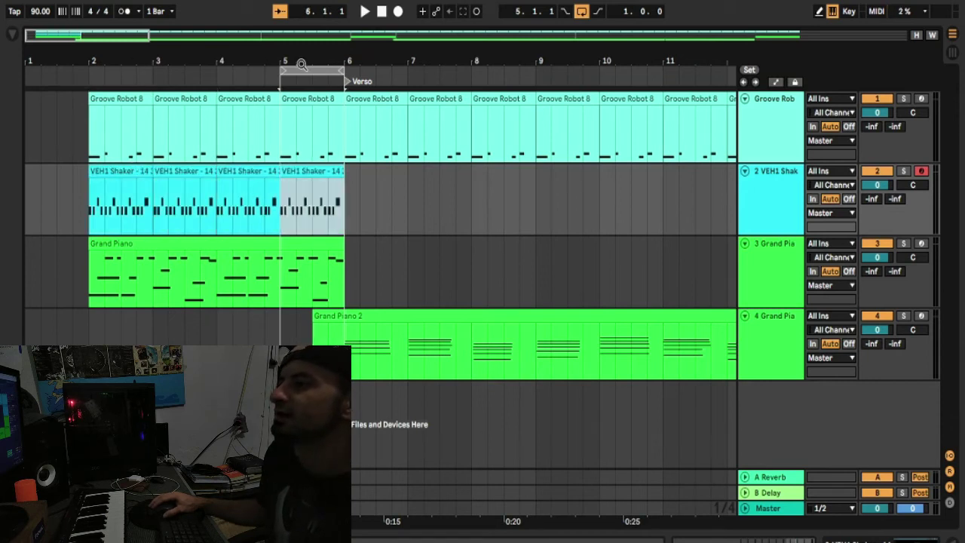
Step: Extend the loop to cover bars 2 to 5, play it and lower the shaker track's volume to -5.1 dB
left_click_drag(283, 69, 92, 79)
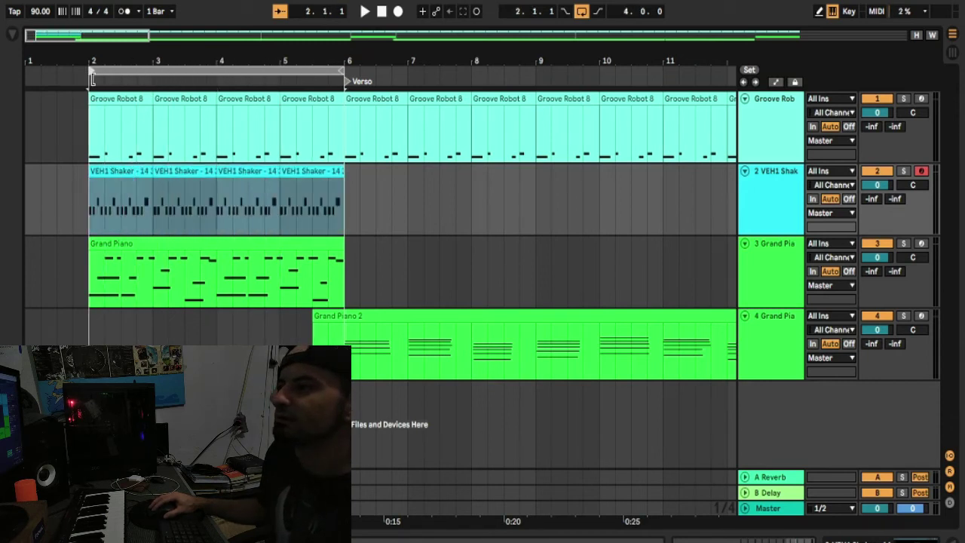
left_click(71, 79)
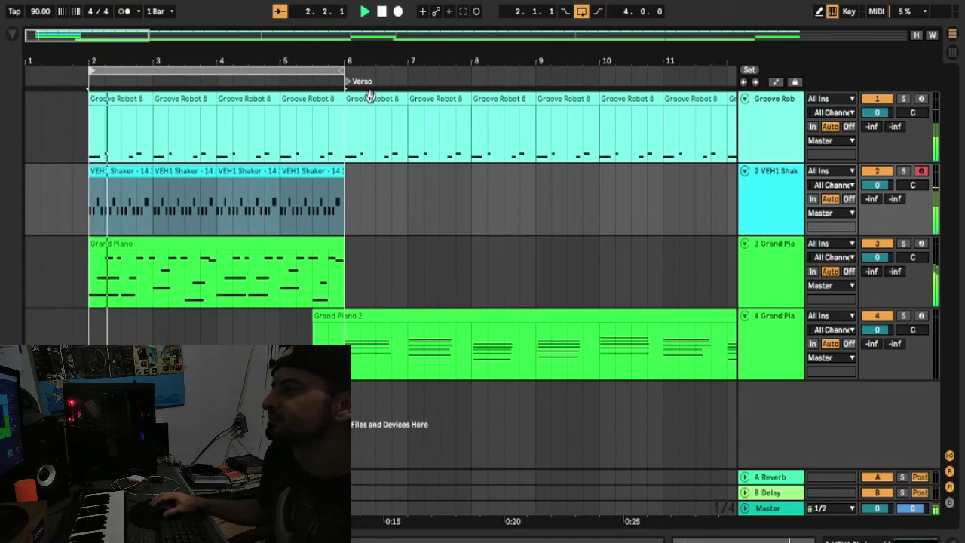
left_click_drag(881, 184, 881, 198)
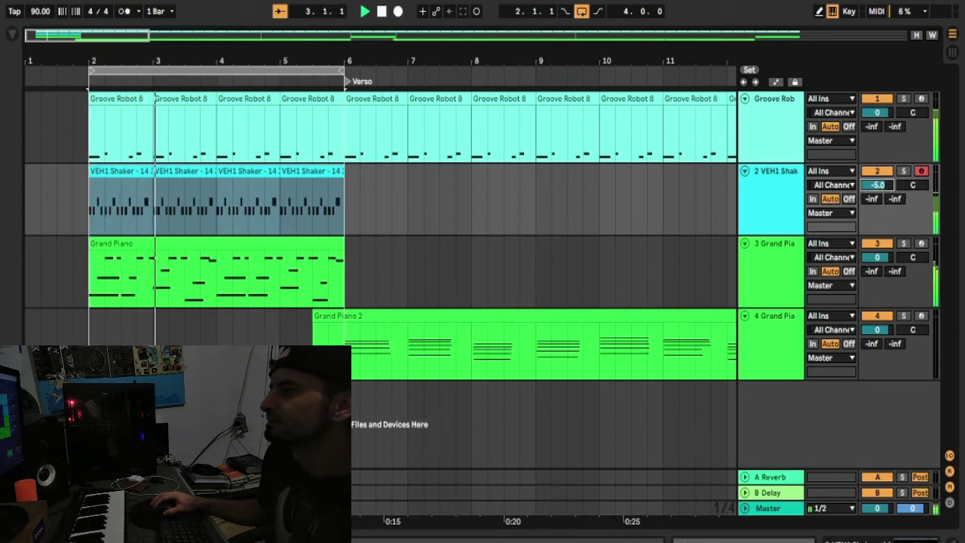
left_click(199, 180)
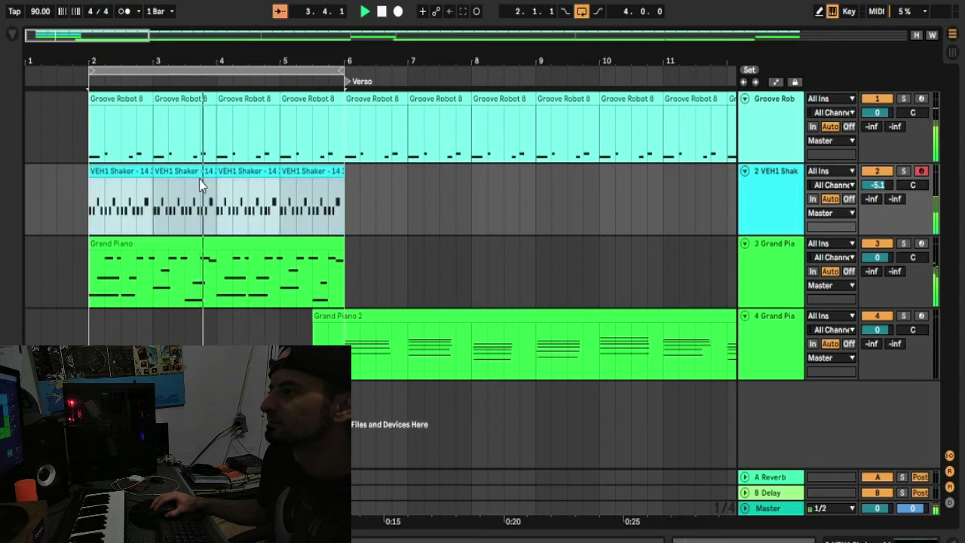
Step: Stop playback, add a sixteenth-long C3 note at the end of the bar 2 shaker clip and close the clip editor
left_click_drag(203, 62, 219, 77)
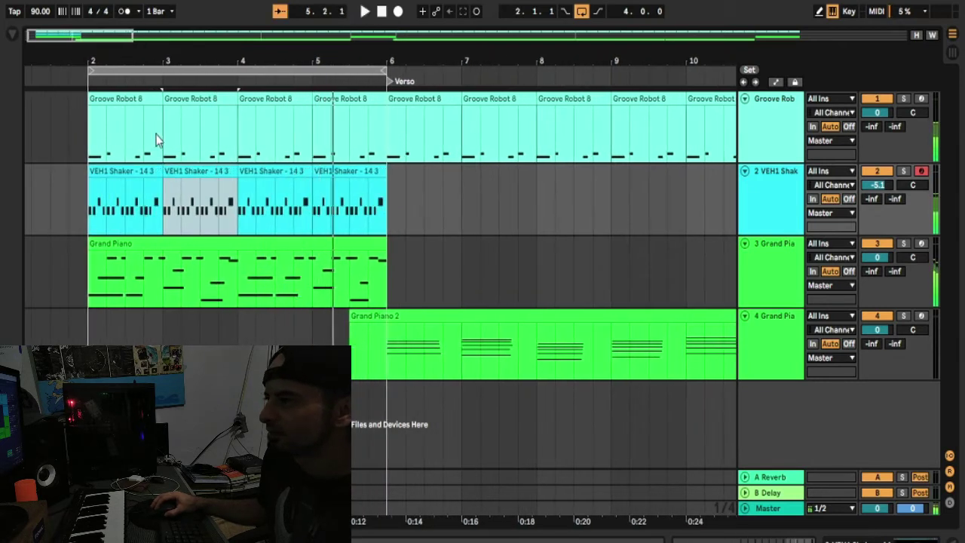
left_click(141, 168)
key("space")
mouse_move(115, 52)
left_mouse_down()
mouse_move(117, 78)
mouse_move(122, 69)
left_mouse_up()
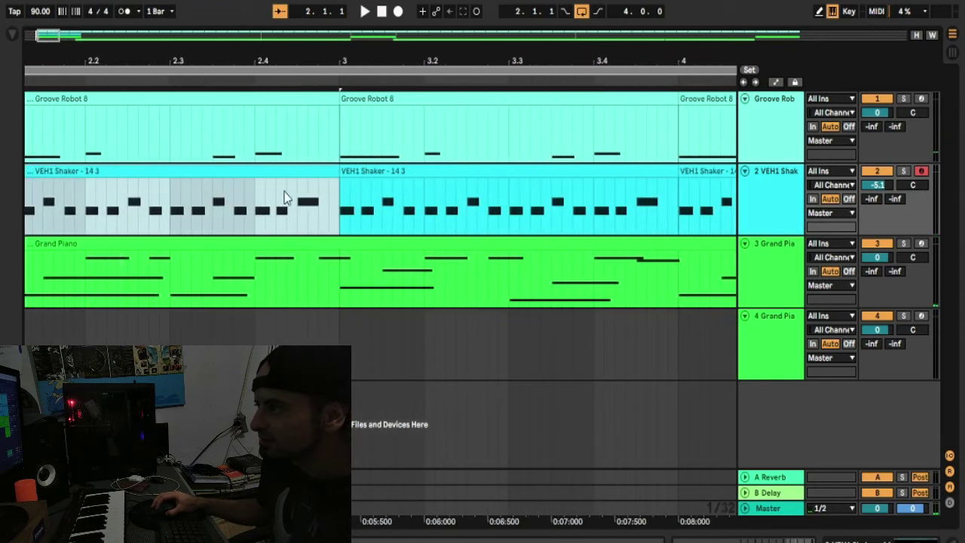
left_click(310, 223)
double_click(310, 173)
key("space")
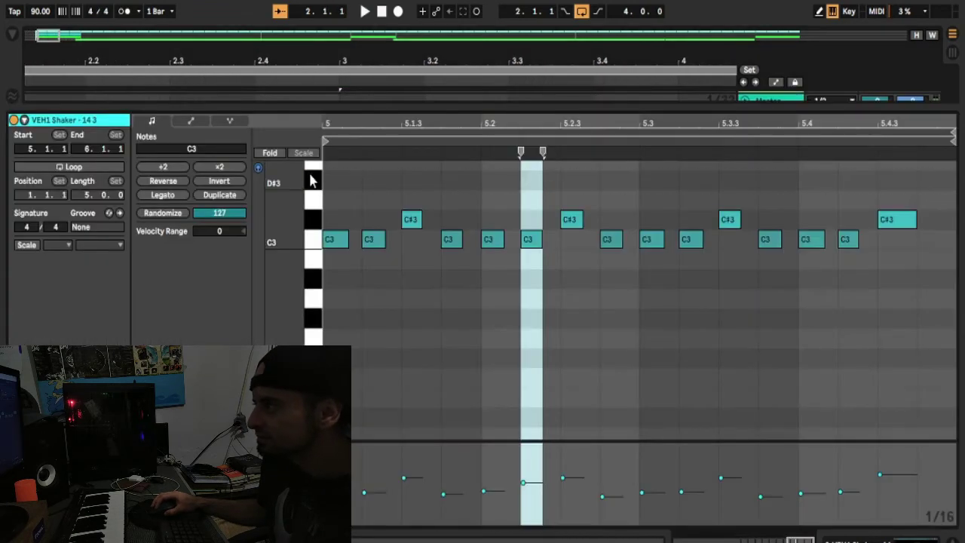
left_click_drag(696, 119, 558, 113)
left_click(785, 240)
left_click(933, 249)
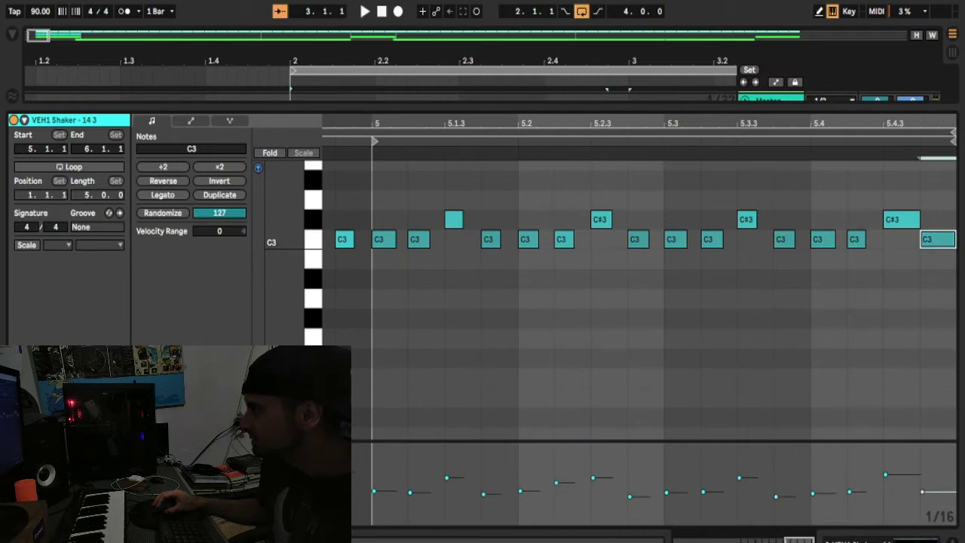
left_click(953, 537)
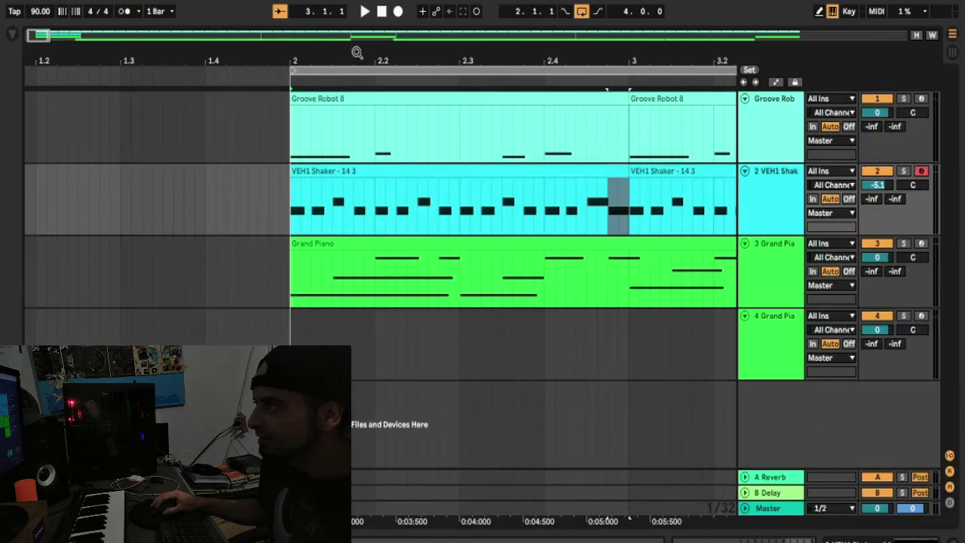
Step: Duplicate the edited bar 2 shaker clip over bars 3 to 5 and play the loop
left_click_drag(351, 52, 101, 48)
left_click(134, 175)
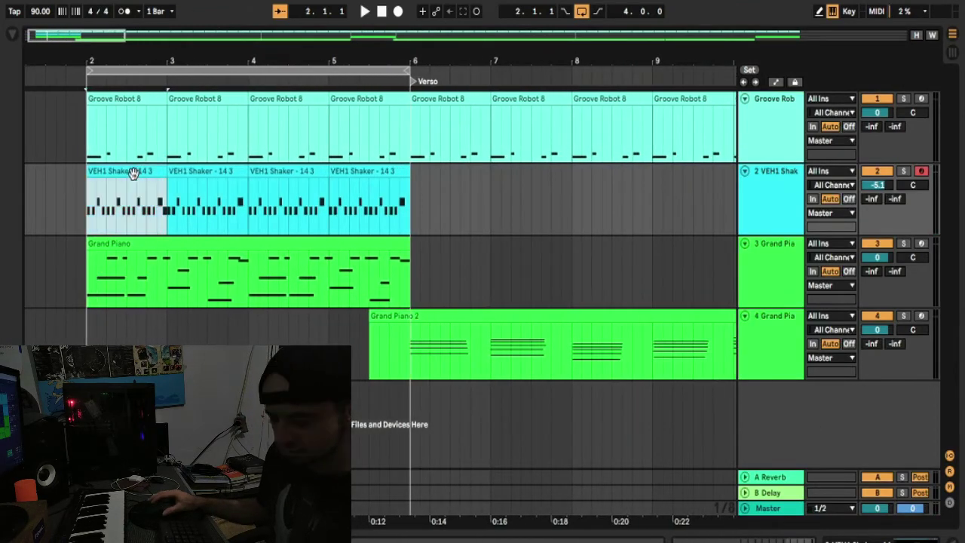
key("ctrl+d")
key("ctrl+d")
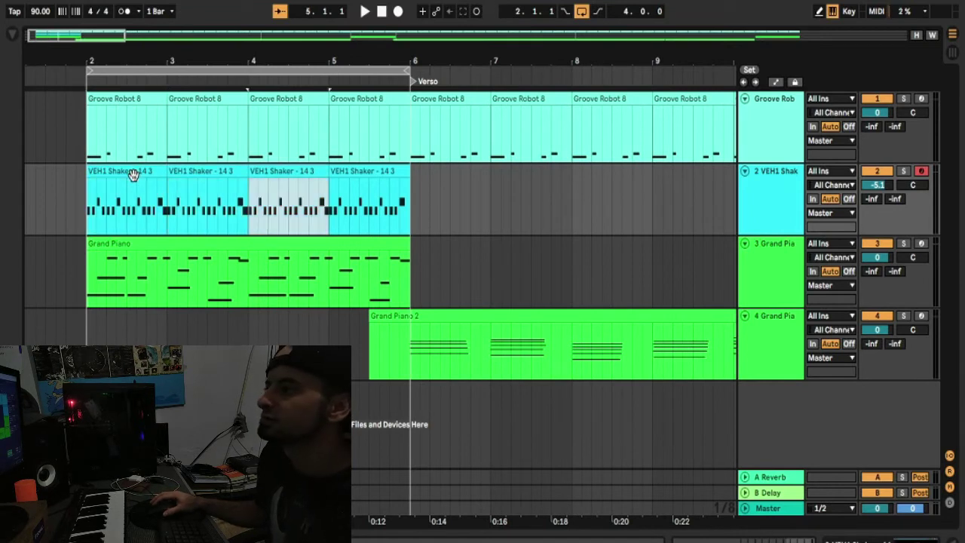
key("ctrl+d")
key("space")
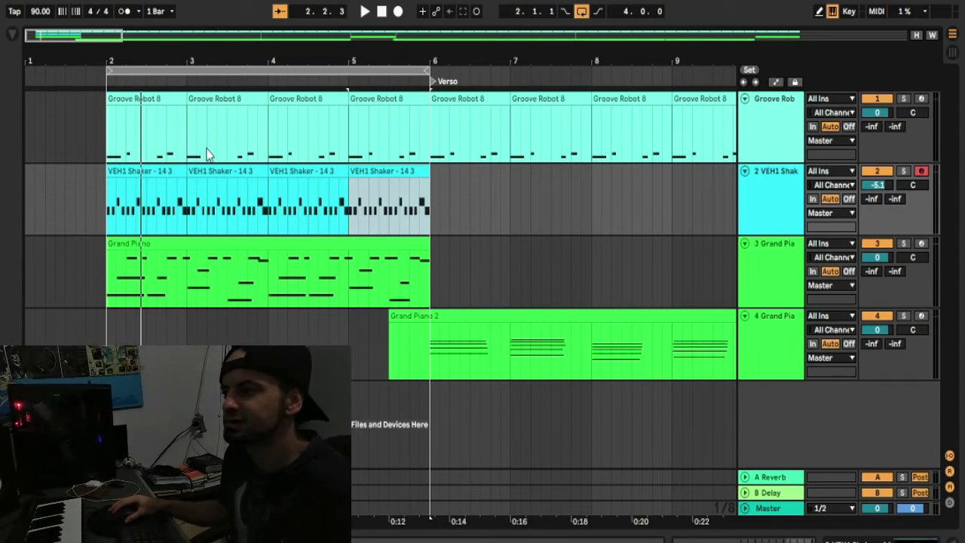
Step: Set the loop to the one-bar shaker clip in bar 2 and play it
left_click(140, 170)
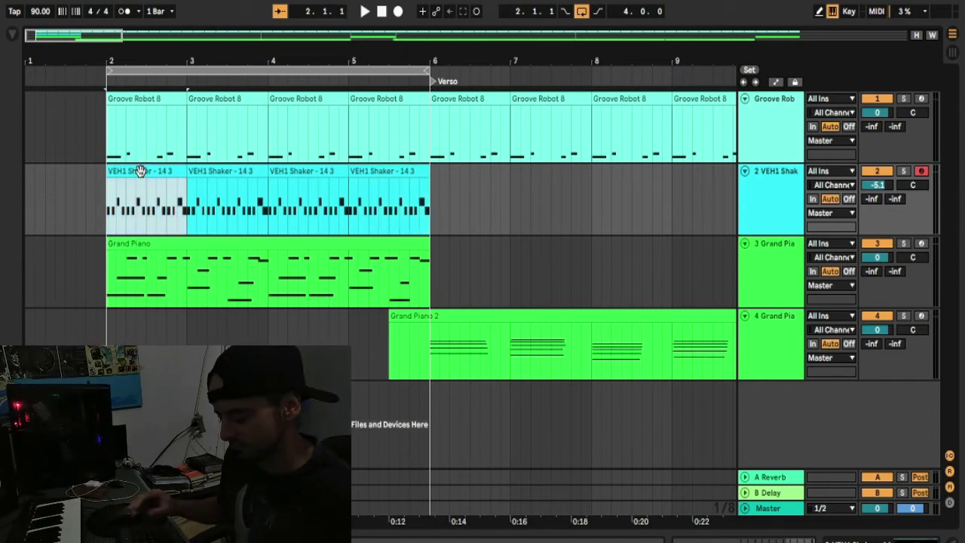
key("ctrl+l")
key("space")
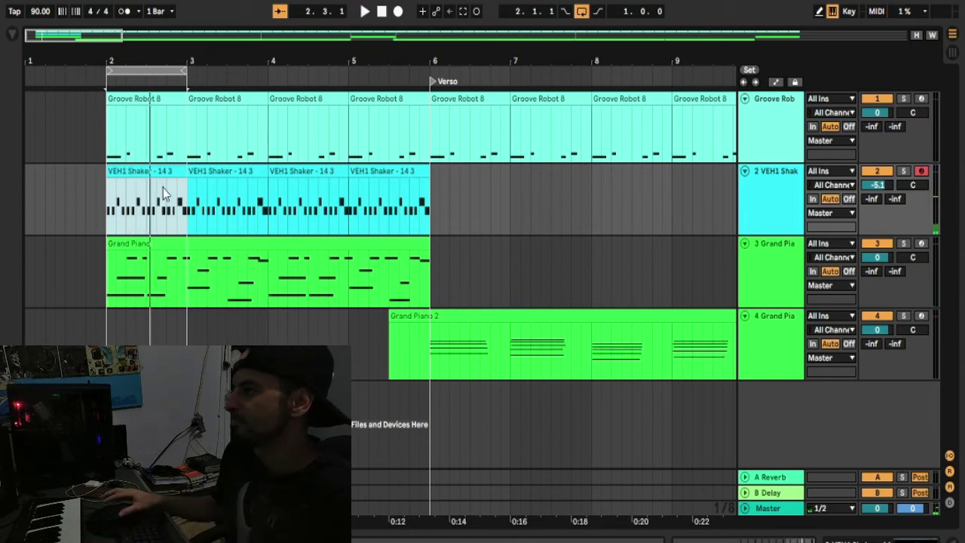
Step: Lengthen all the notes in the bar 2 shaker clip together, play the loop and close the clip editor
left_click_drag(86, 60, 273, 153)
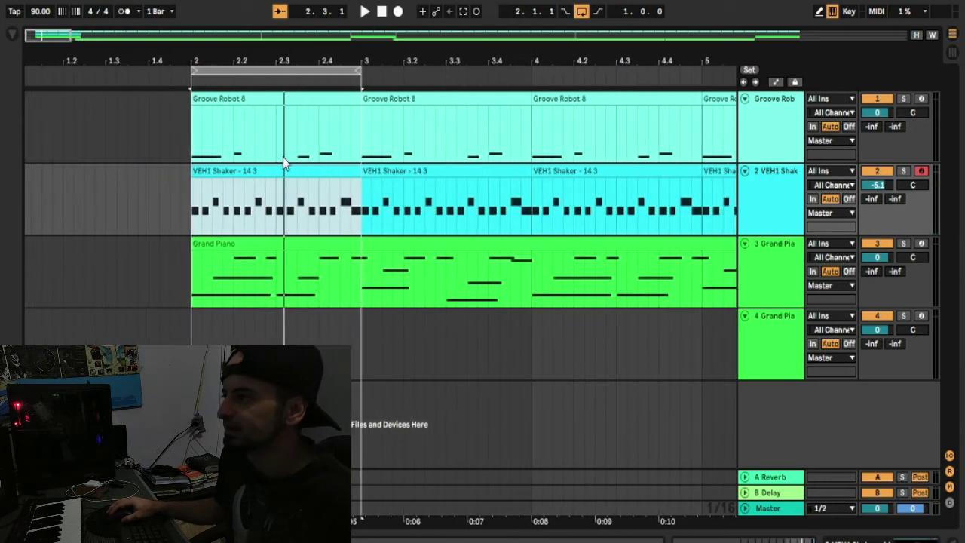
double_click(287, 167)
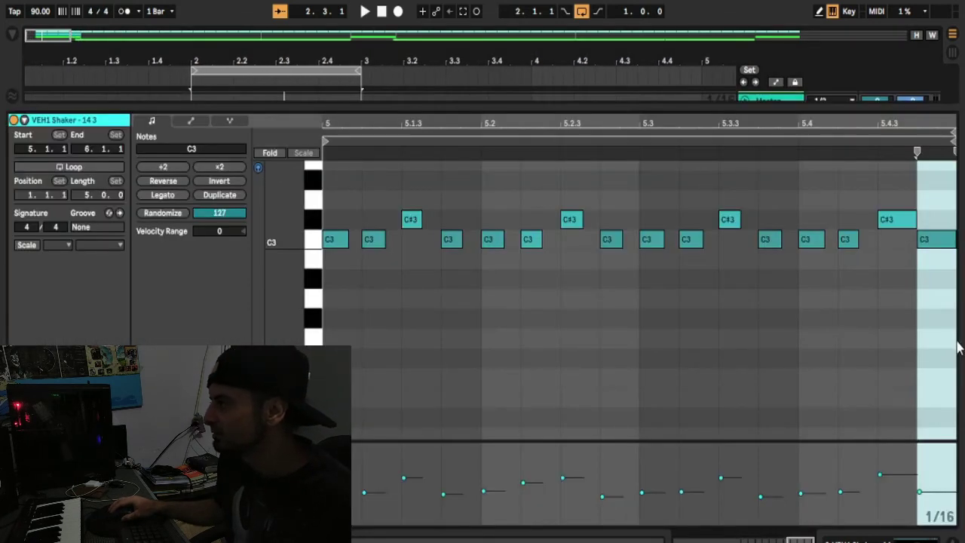
left_click_drag(948, 315, 362, 226)
key("space")
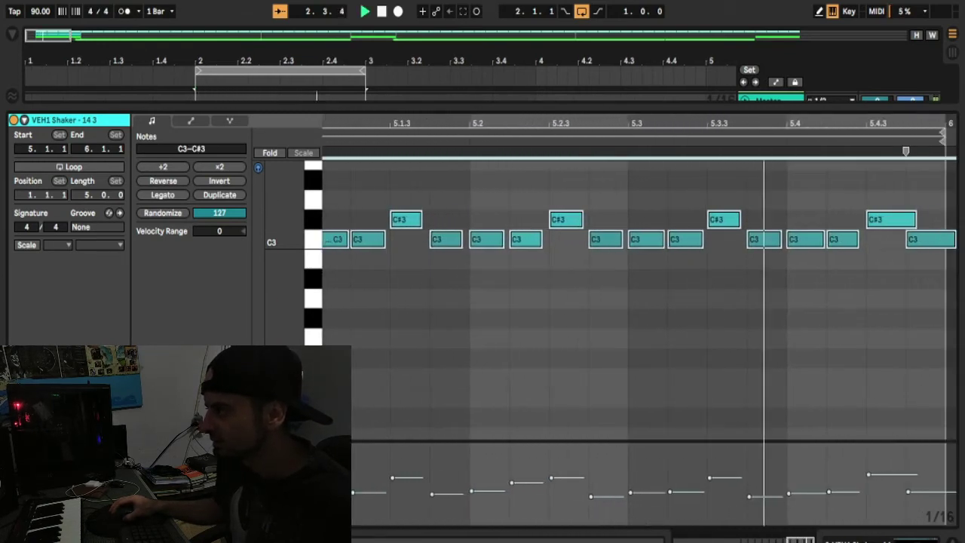
key("ctrl+alt+l")
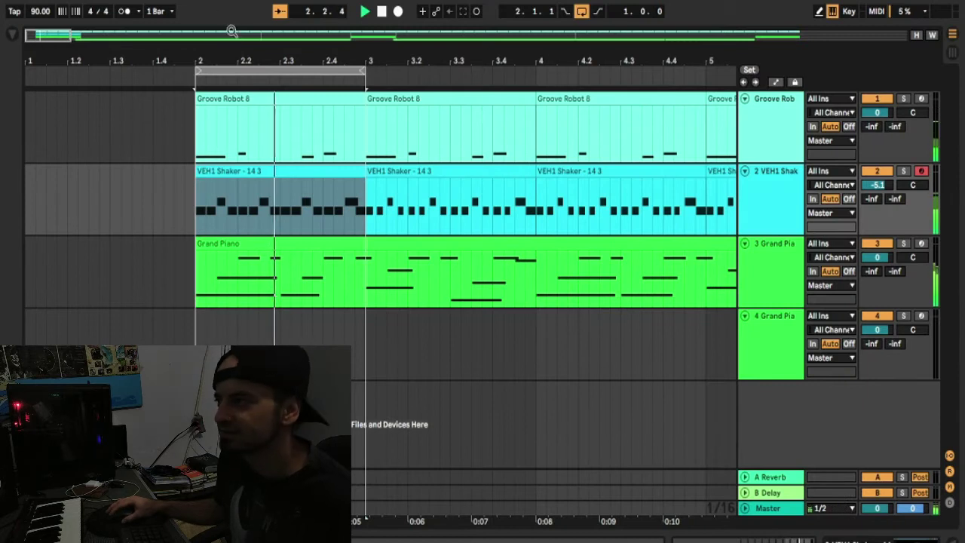
Step: Stop playback and replace the shaker clips in bars 3 to 5 with duplicates of the lengthened bar 2 clip
left_click_drag(220, 55, 123, 38)
key("space")
left_click(171, 182)
left_click(166, 171)
key("Right")
key("Right")
key("Right")
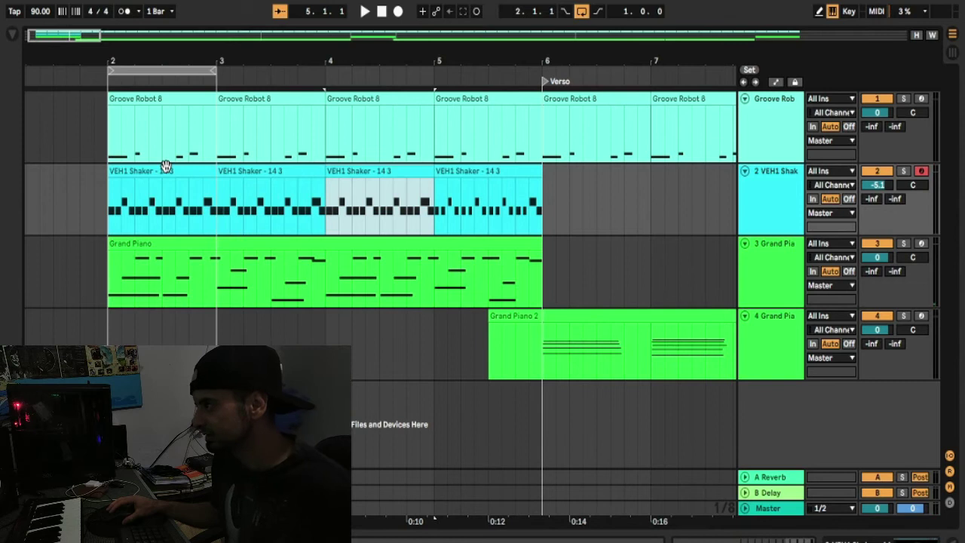
Step: Set the loop back to bars 2 to 5, play it and lower the shaker track's volume to -14.4 dB
left_click_drag(214, 70, 538, 114)
key("space")
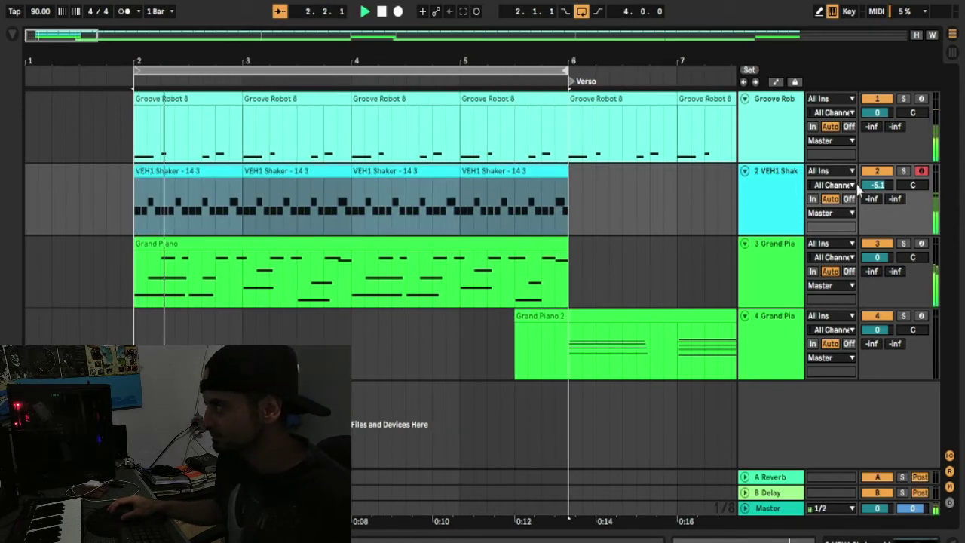
left_click_drag(877, 184, 871, 190)
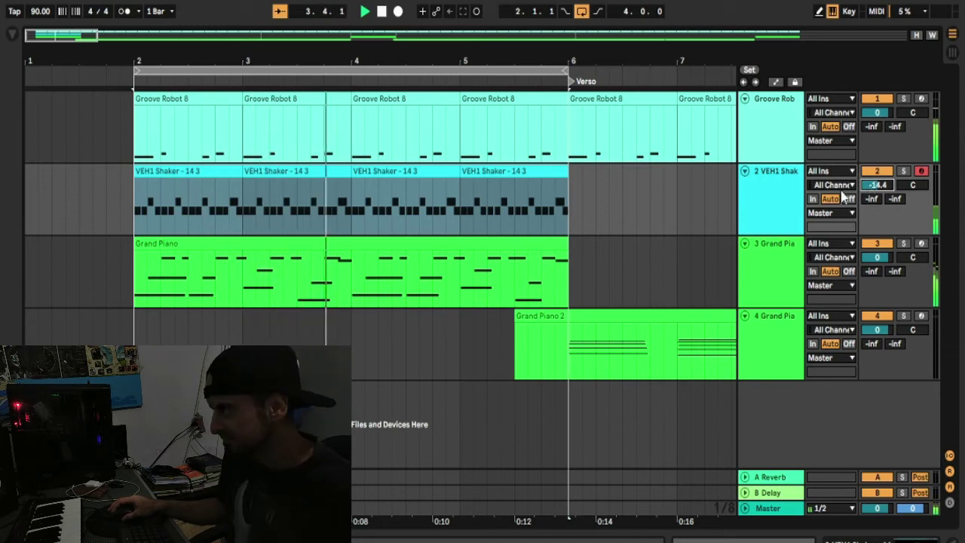
Step: Solo the shaker track, show its devices and open the EQ & Filters audio effects in the browser
left_click(903, 171)
double_click(749, 203)
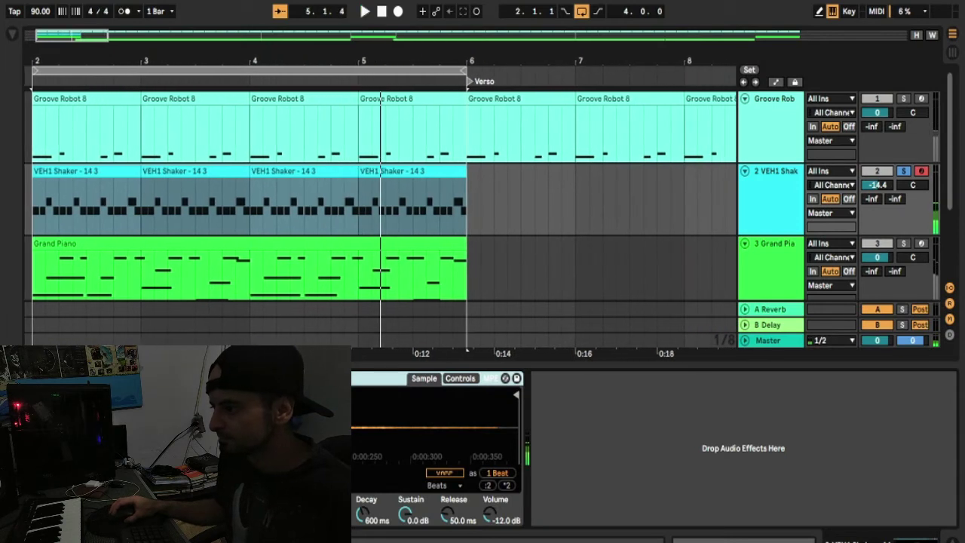
left_click(13, 35)
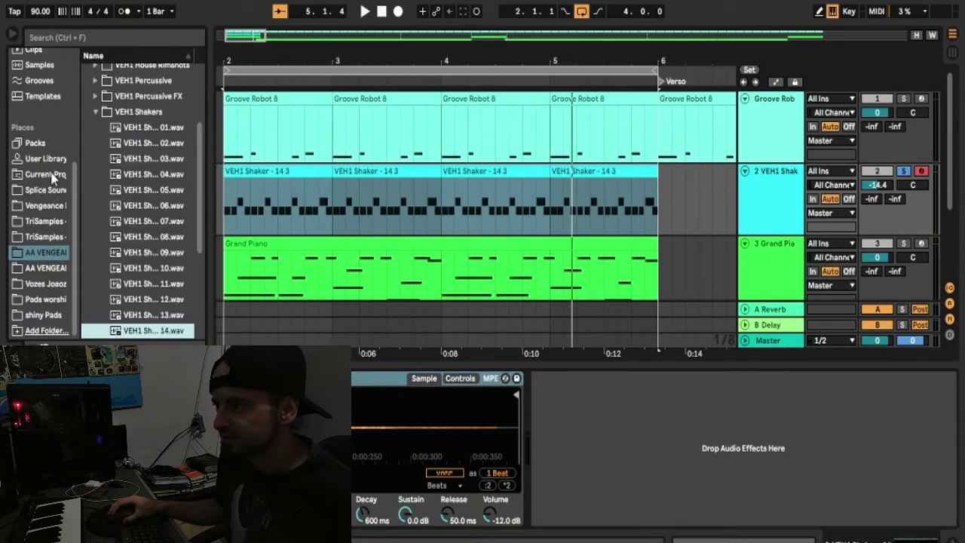
scroll(42, 150, "up", 5)
left_click(46, 85)
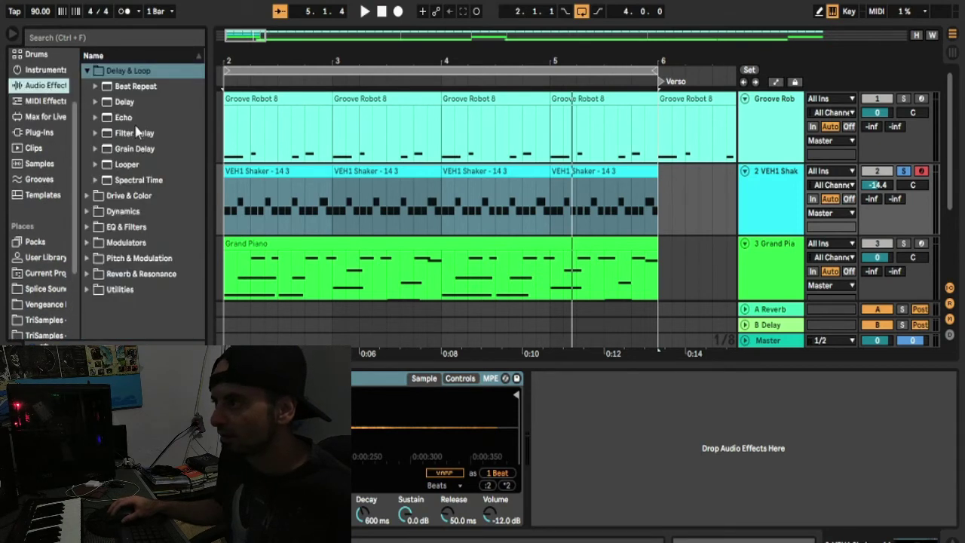
left_click(87, 71)
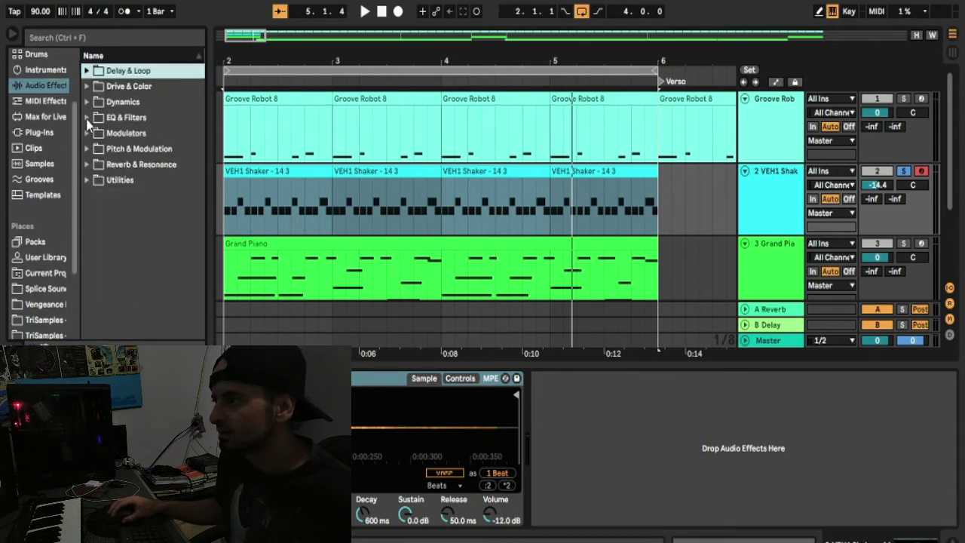
left_click(87, 118)
left_click_drag(132, 151, 739, 522)
left_click(599, 388)
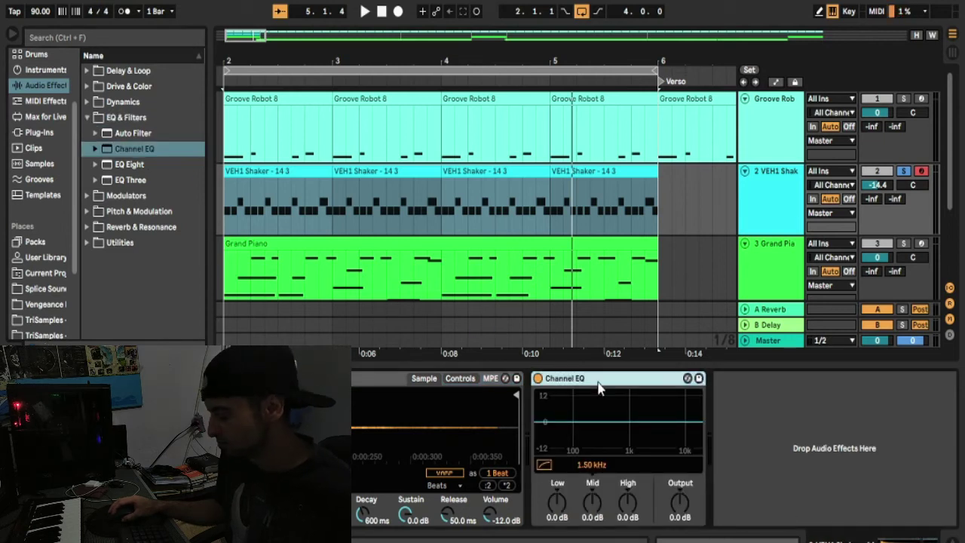
key("Delete")
Step: Add EQ Eight to the shaker track and make its first band a steep low cut
left_click_drag(130, 164, 622, 507)
left_click(583, 506)
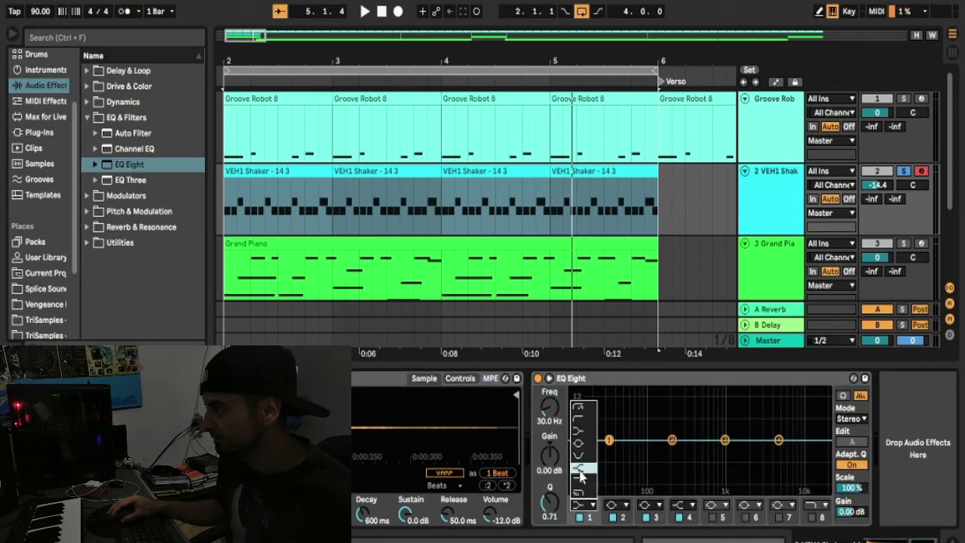
left_click(579, 408)
Step: During playback, raise the low cut to about 1 kHz and boost EQ Eight's band 4 by 5.83 dB at 7.42 kHz
key("space")
left_click_drag(554, 413, 554, 354)
left_click_drag(779, 440, 791, 421)
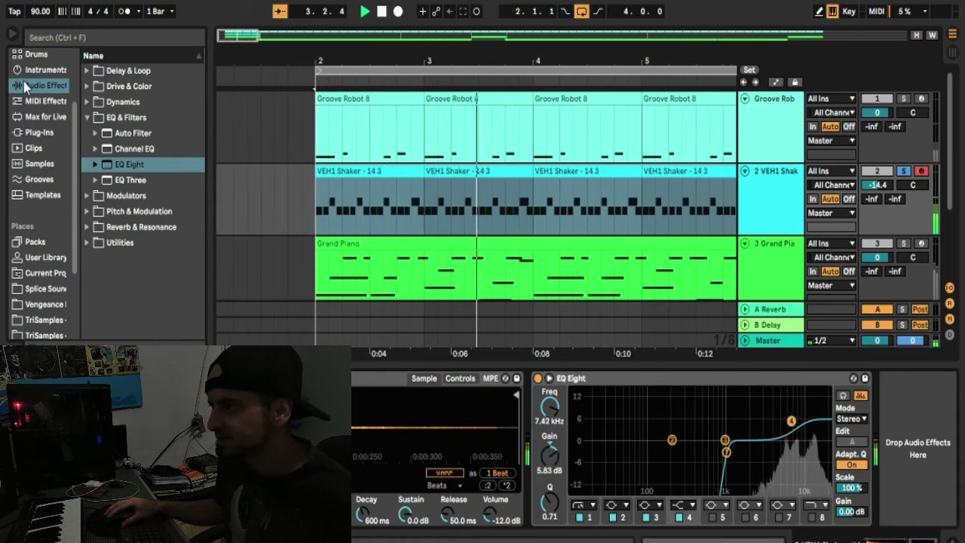
Step: Search the audio effects for "rev" and add Reverb to the shaker track after EQ Eight
left_click(43, 38)
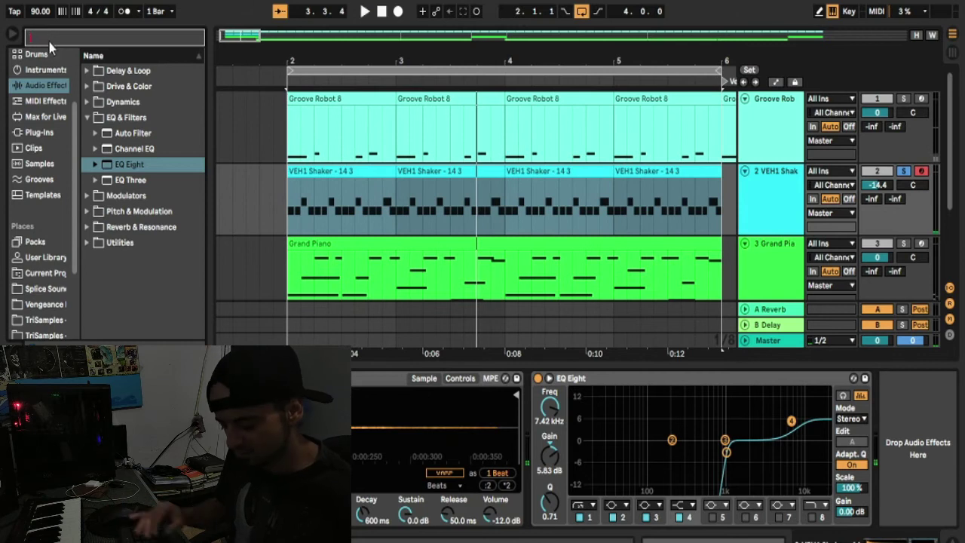
type("rev")
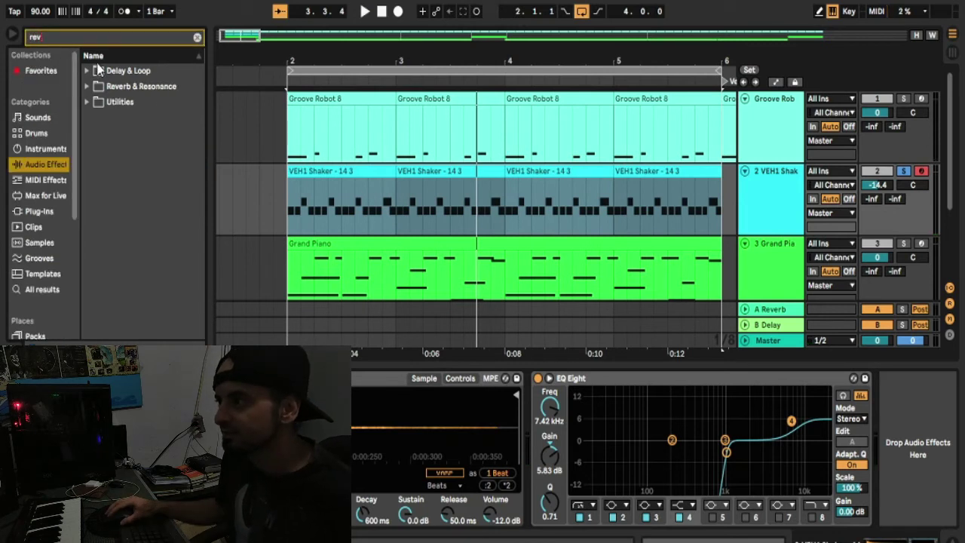
left_click(87, 87)
double_click(126, 149)
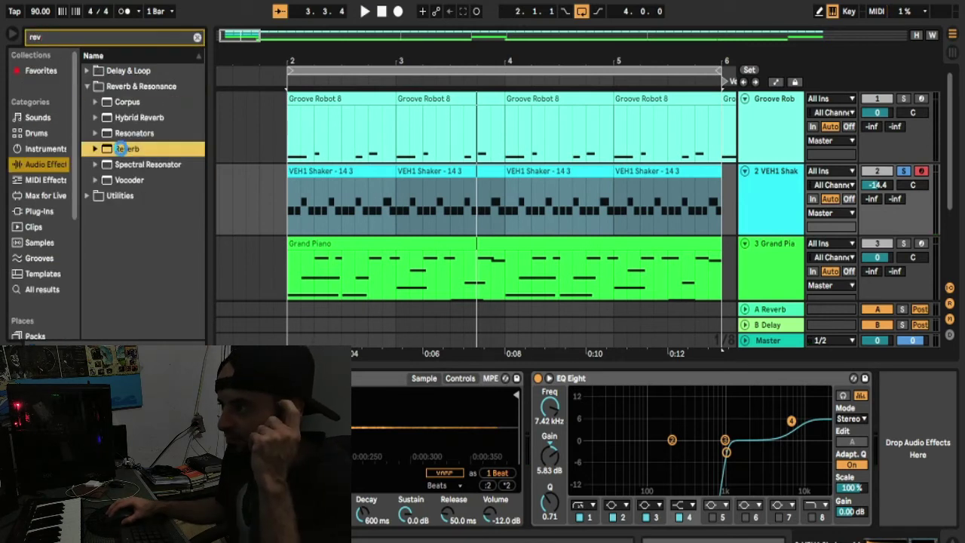
Step: During playback, set the Reverb's input filter to 3.02 kHz with a width of 4.75 and its Dry/Wet to 43%
key("space")
left_click_drag(652, 432, 682, 451)
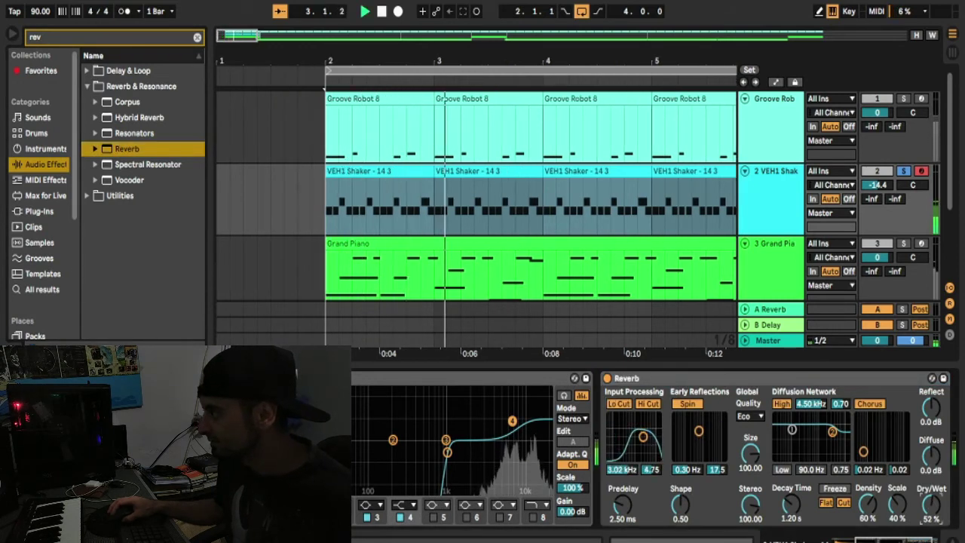
left_click_drag(931, 505, 931, 519)
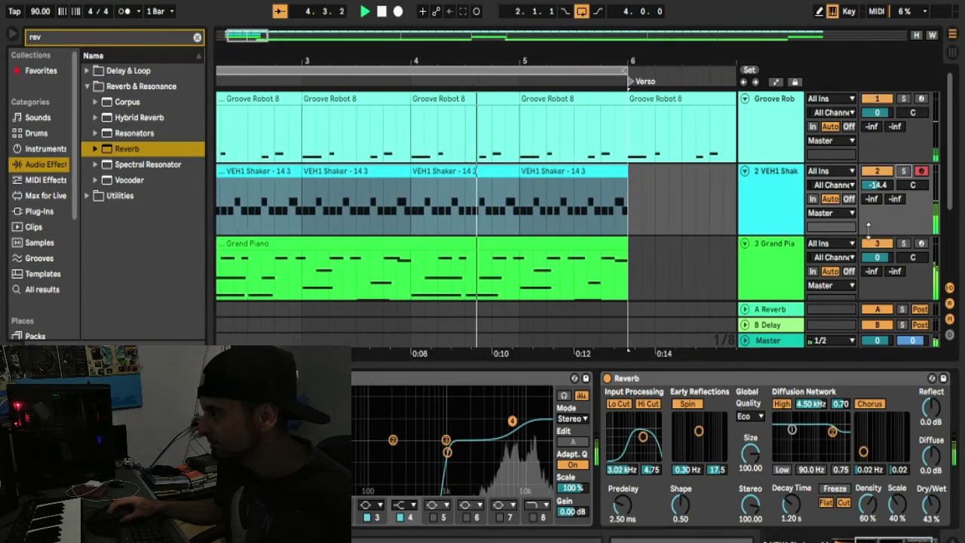
Step: Lower the shaker track's volume to -18.2 dB, raise the Reverb's Dry/Wet to 56% and play the full mix with the browser hidden
left_click_drag(873, 186, 872, 196)
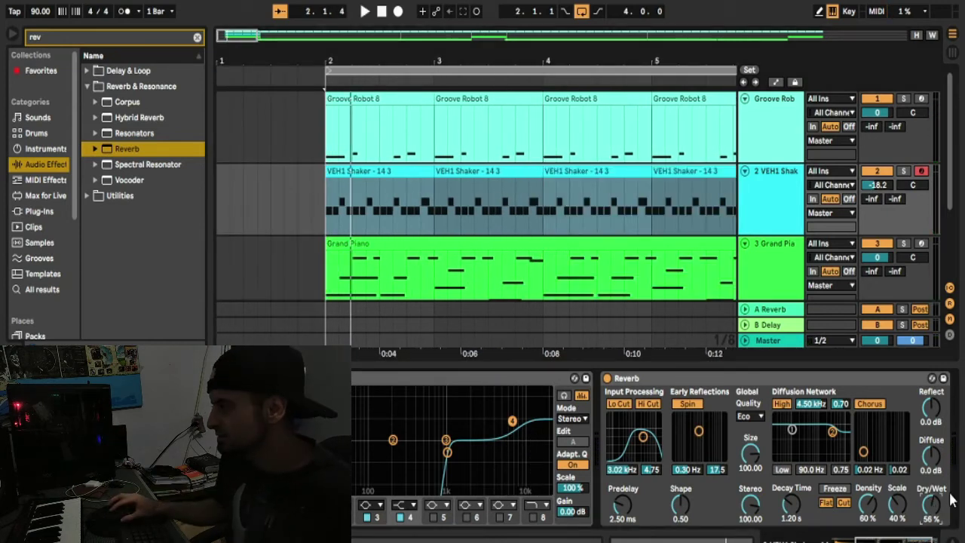
key("space")
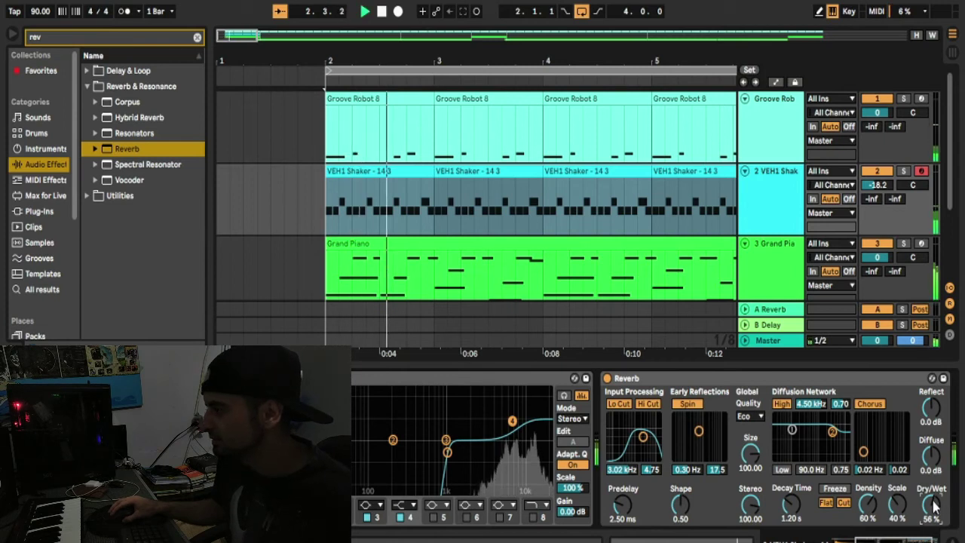
left_click(12, 34)
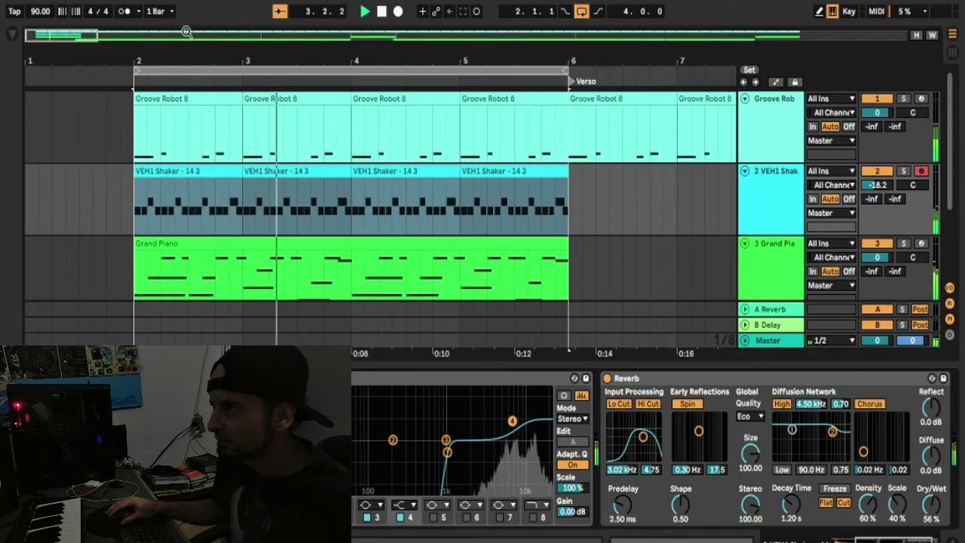
left_click_drag(180, 50, 121, 53)
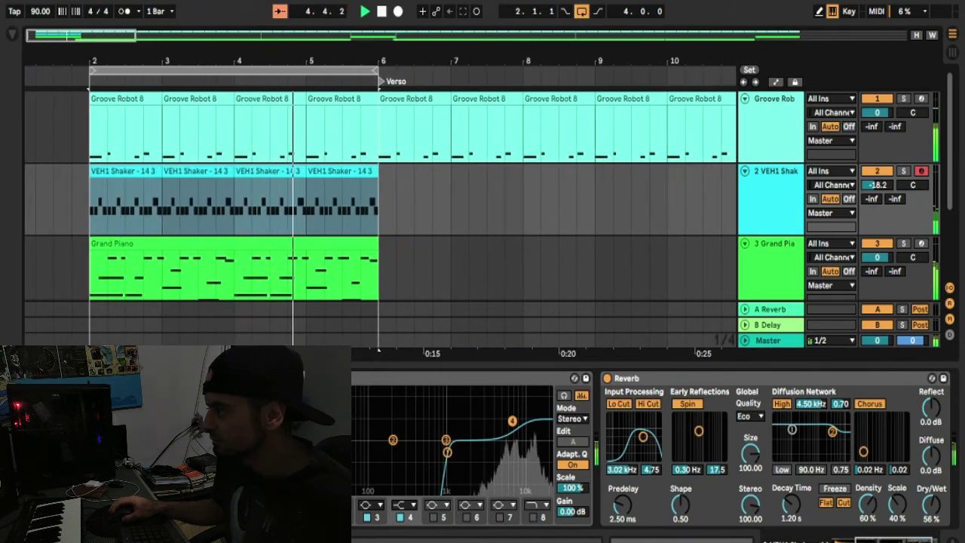
key("space")
Step: Switch the shaker's sampler from Classic to 1-Shot playback mode
scroll(483, 449, "left", 5)
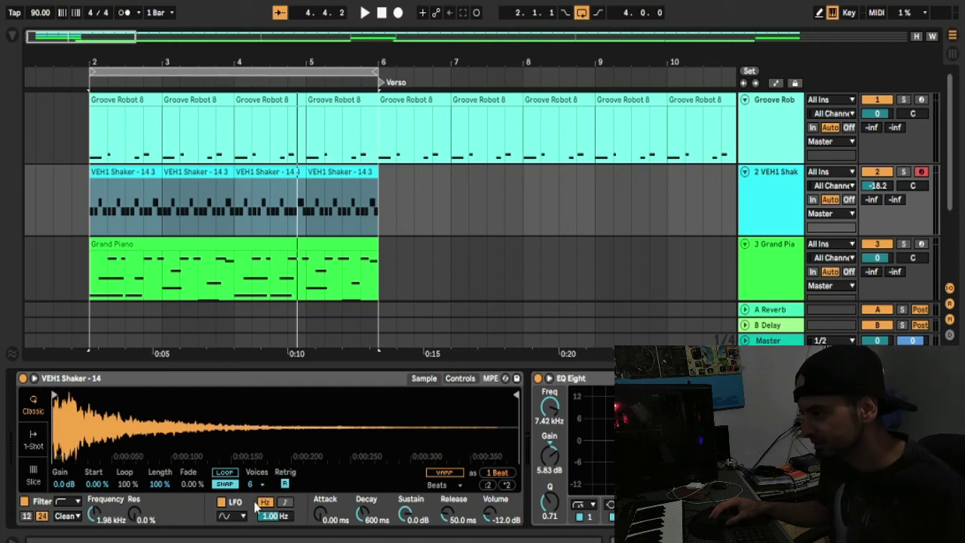
left_click(33, 440)
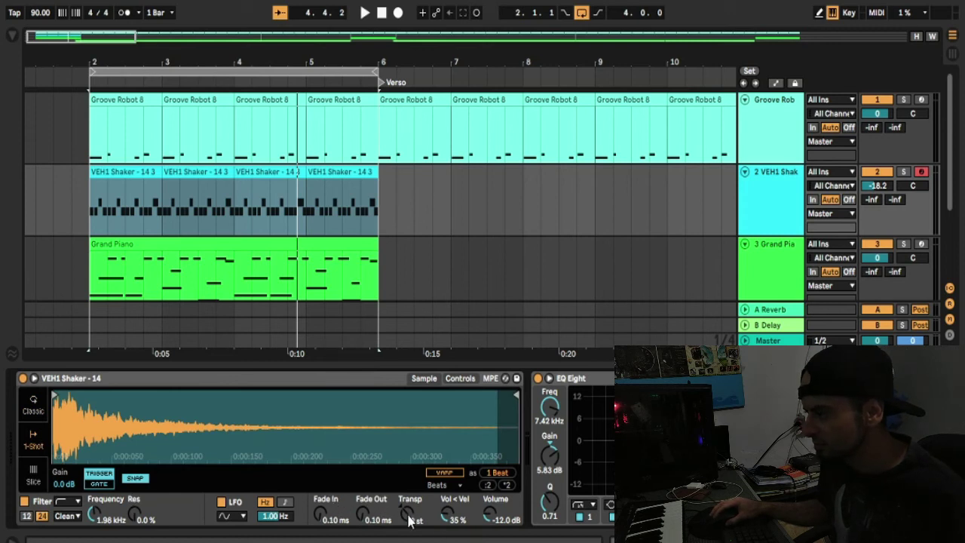
Step: Consolidate the four shaker clips in bars 2 to 5 into one clip
left_click(209, 172)
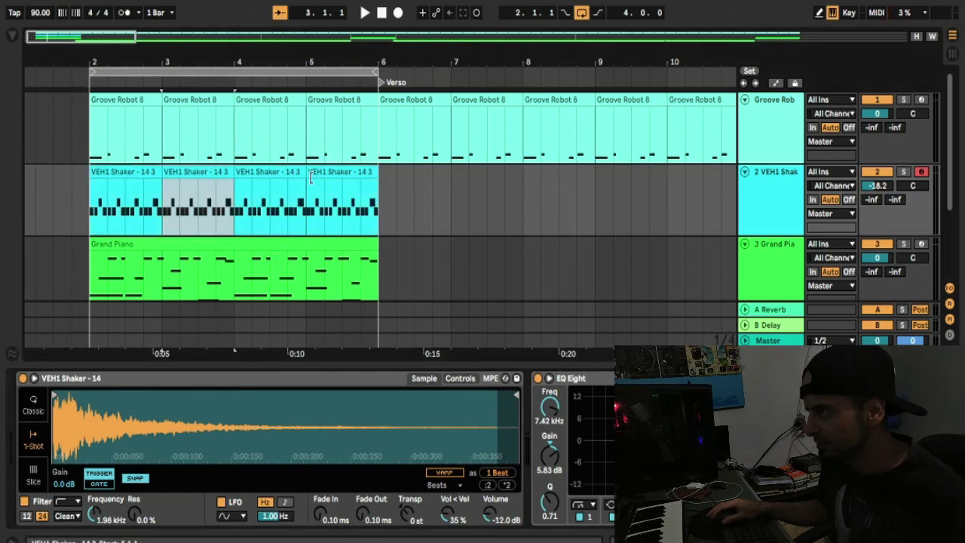
left_click(120, 172)
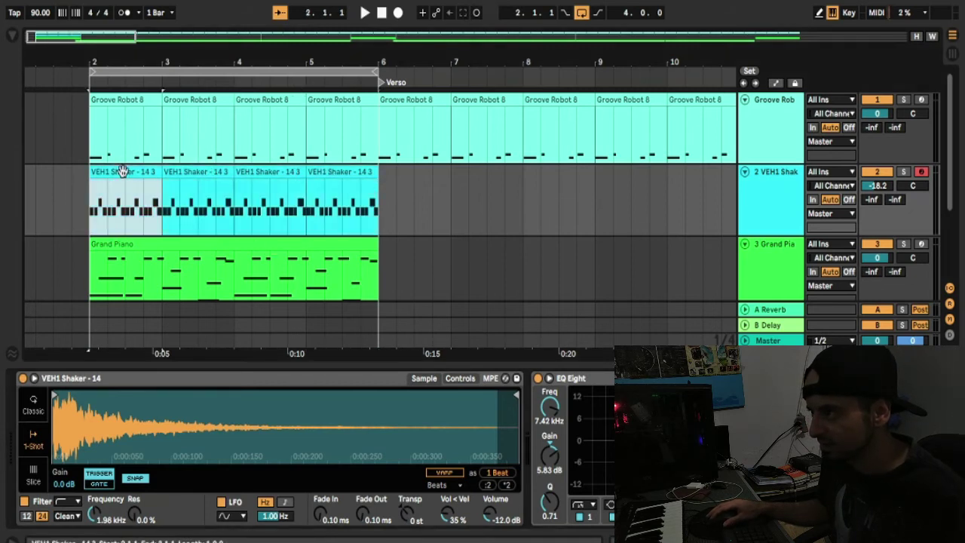
left_click(337, 174, "shift")
key("ctrl+j")
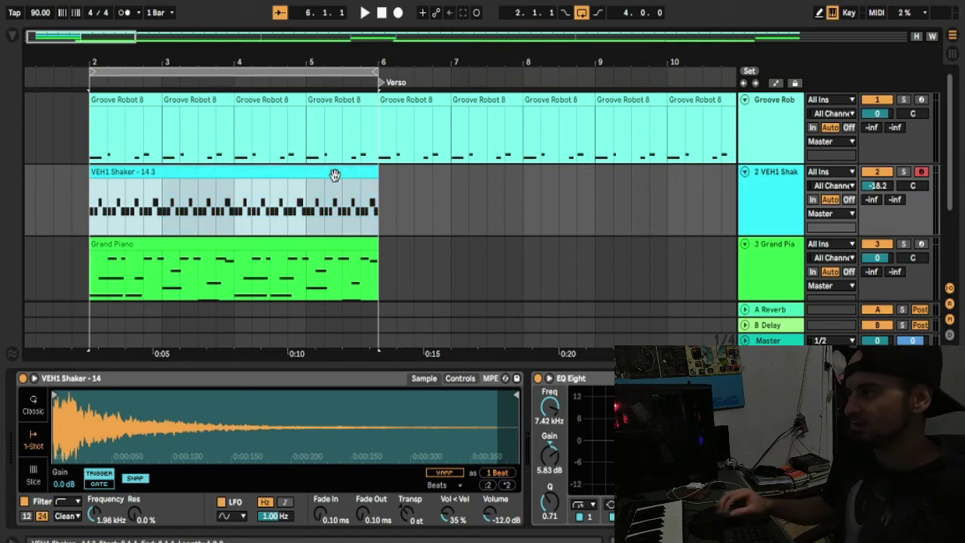
Step: Open the consolidated shaker clip and transpose all its notes down one semitone to B2–C3
double_click(300, 175)
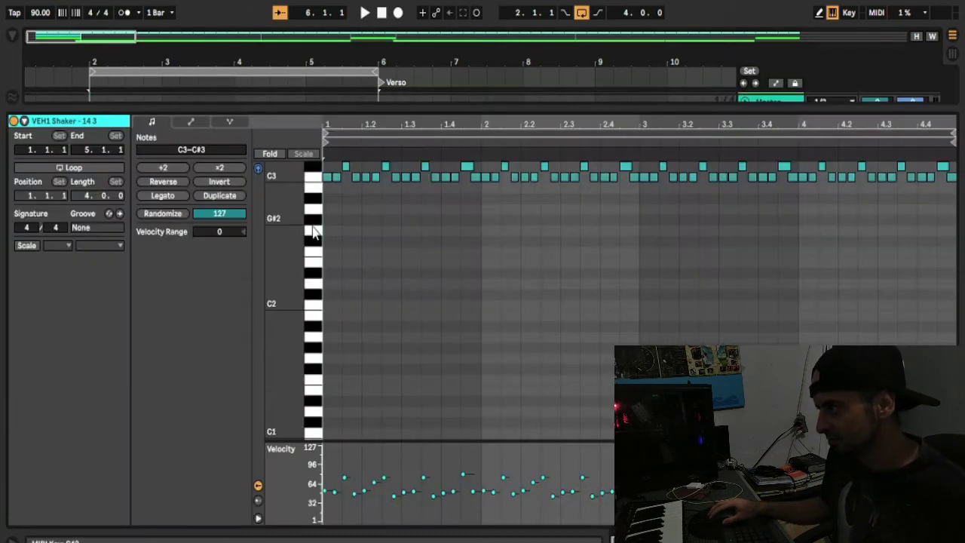
key("ctrl+a")
scroll(422, 377, "up", 3)
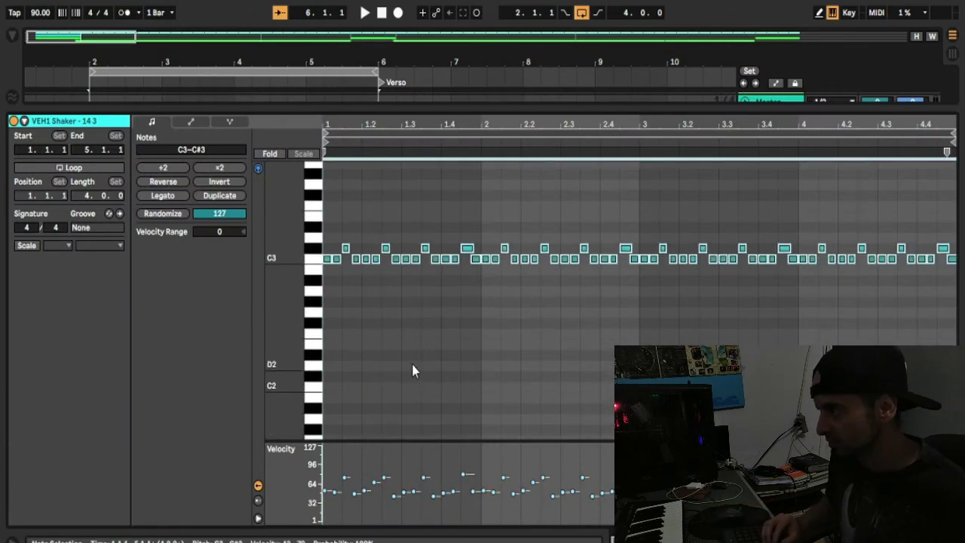
key("Down")
Step: Play the loop, try the shaker notes another semitone lower at A#2–B2, and return them to B2–C3
key("space")
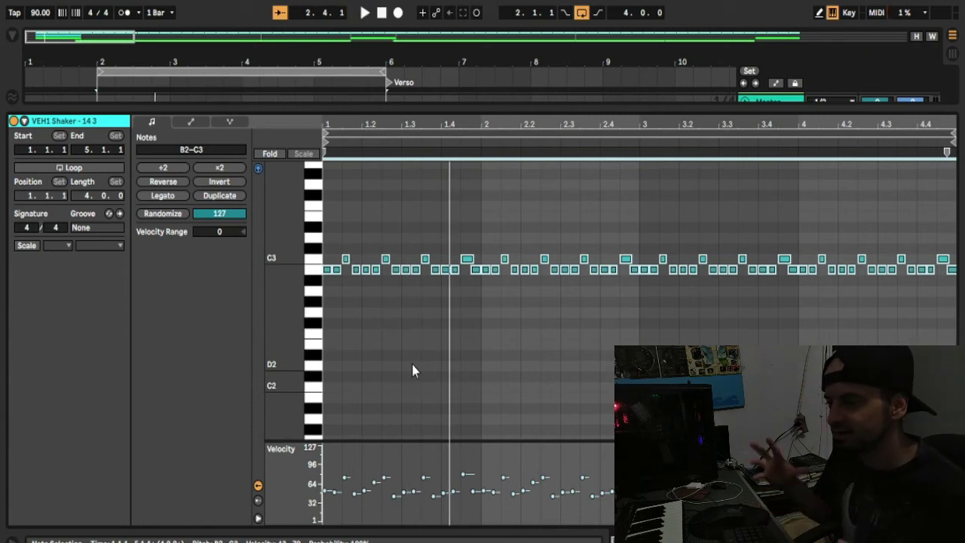
key("space")
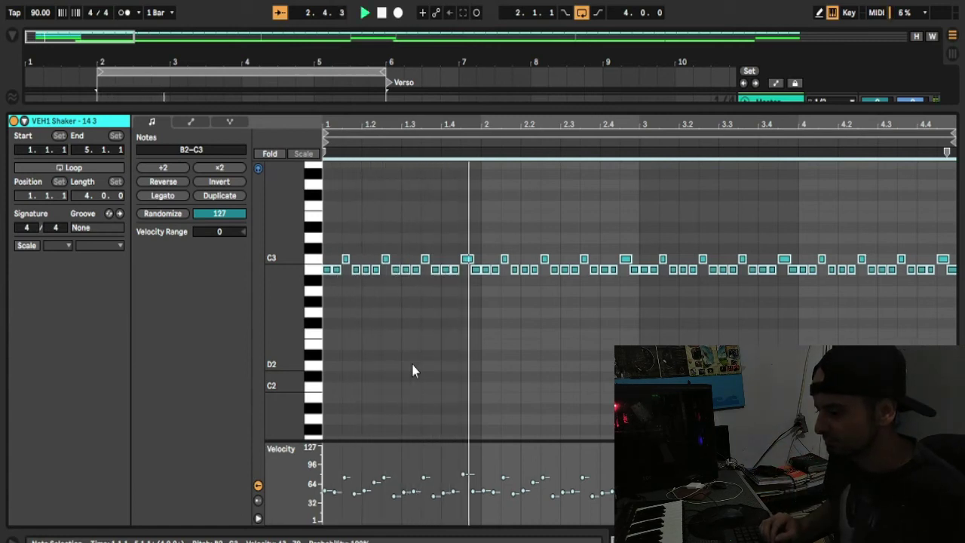
key("Down")
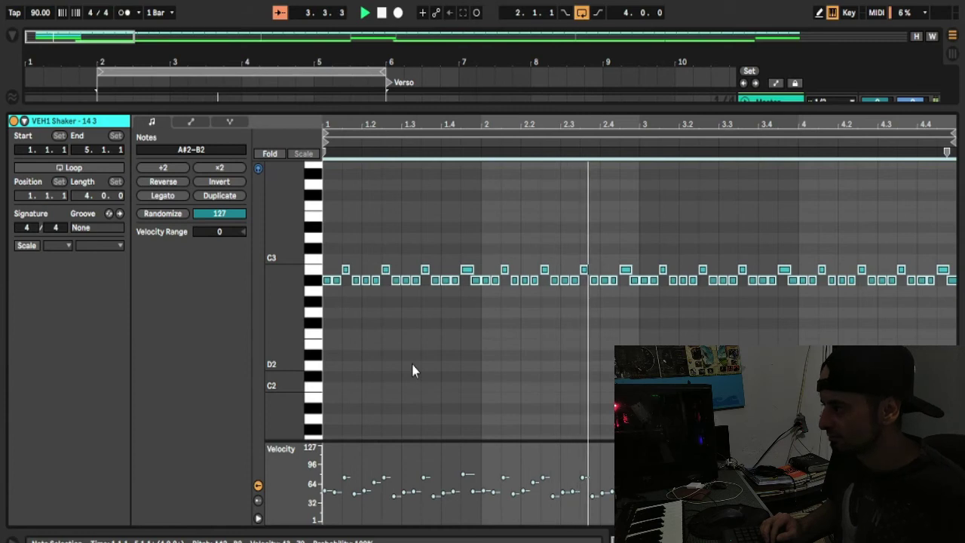
key("Up")
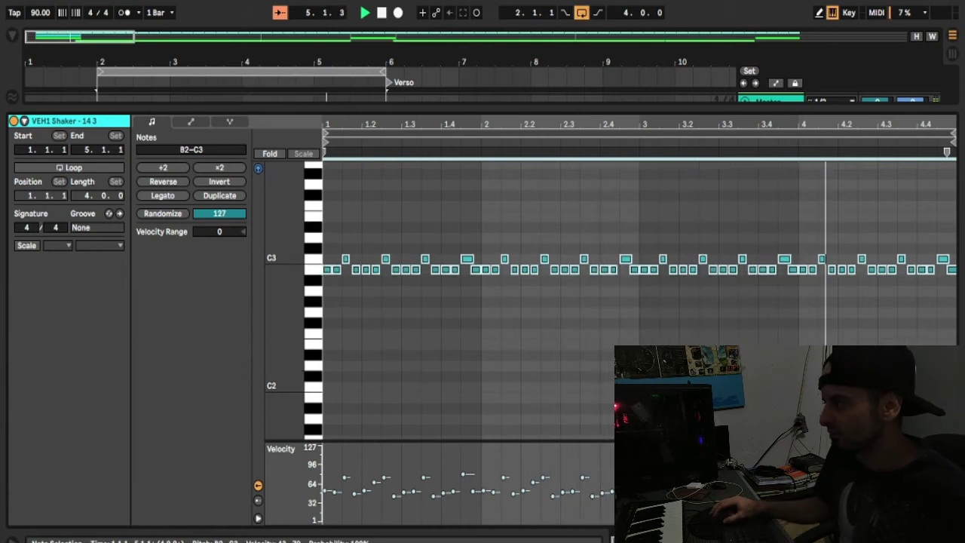
Step: Close the clip's note editor and lower the shaker track's volume to -20.9 dB
left_click(953, 539)
left_click(759, 207)
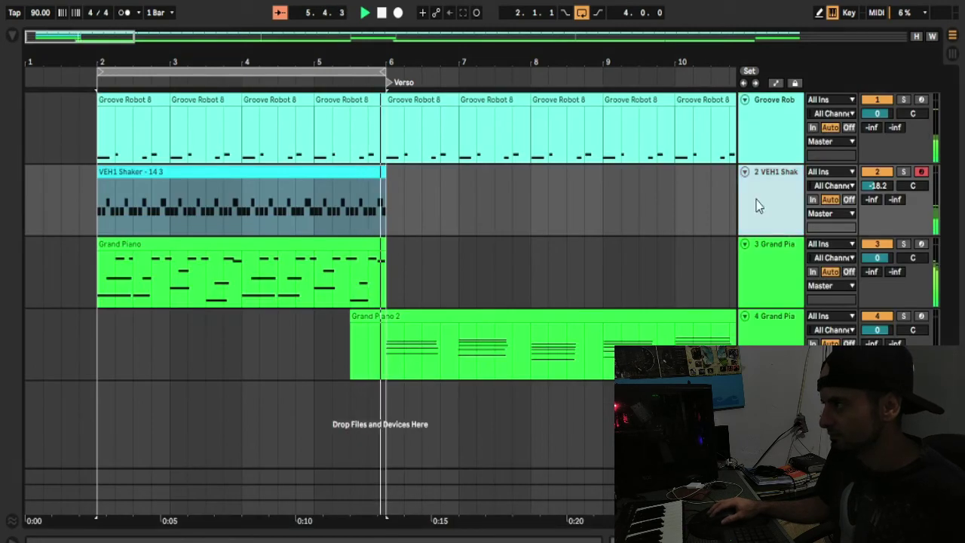
left_click_drag(365, 55, 223, 55)
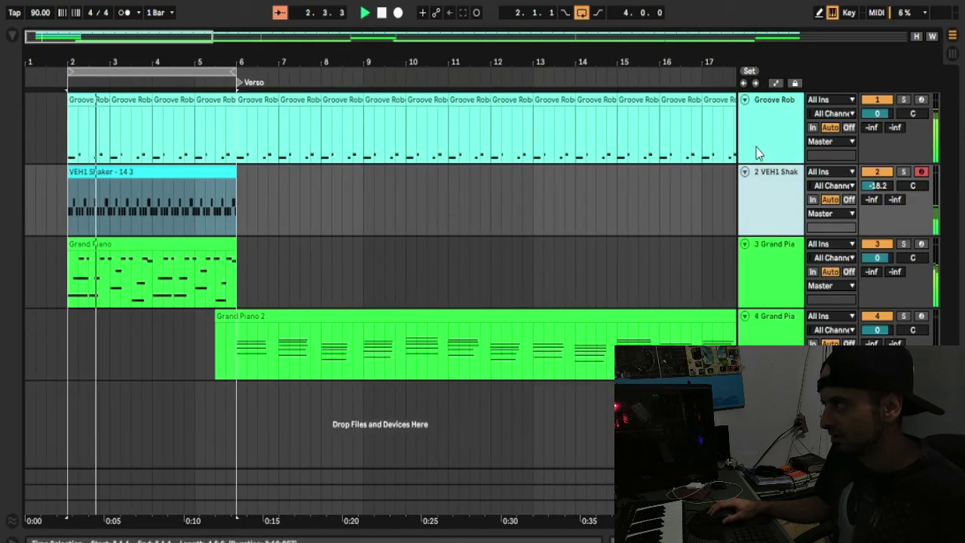
left_click_drag(869, 184, 869, 193)
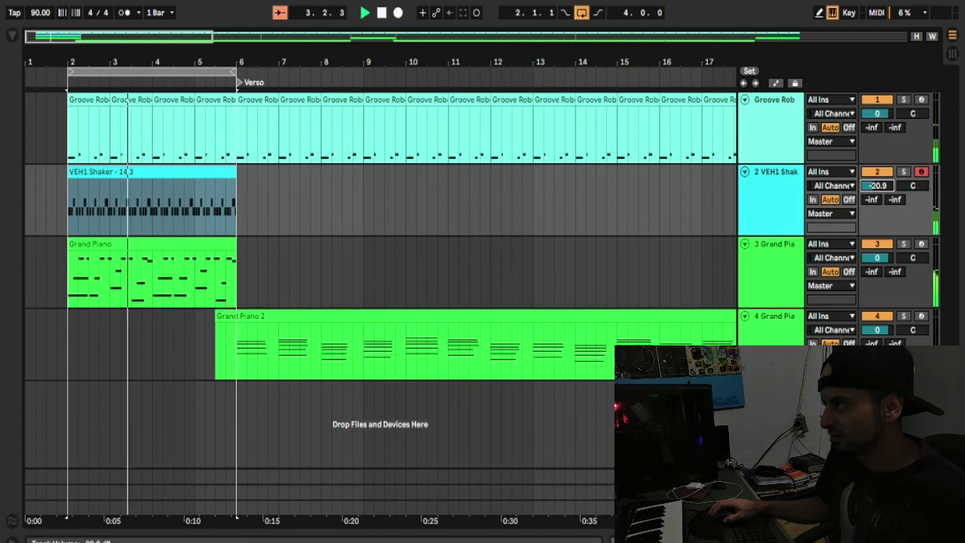
Step: Raise the shaker Reverb's Dry/Wet to 64% and set EQ Eight's band 4 to 6.82 dB at 8.43 kHz
double_click(781, 198)
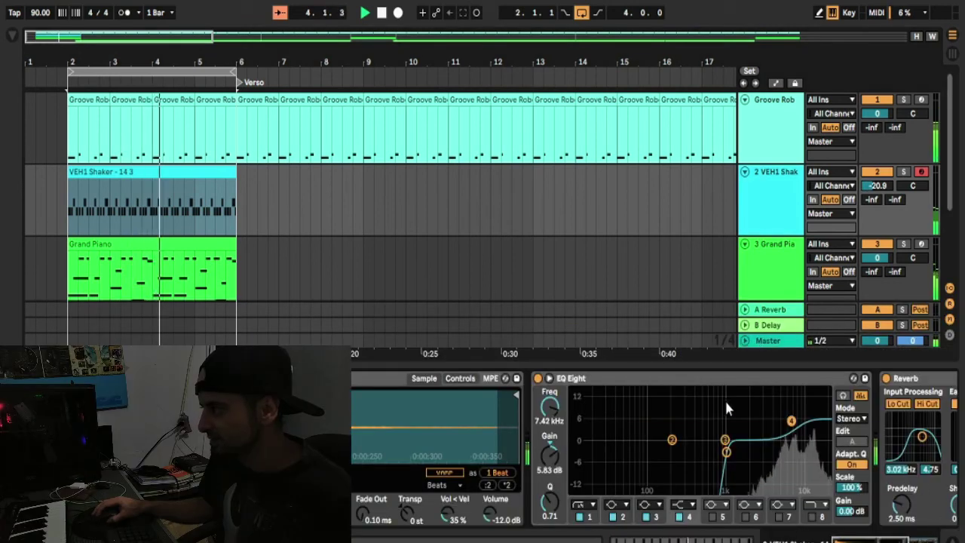
double_click(686, 384)
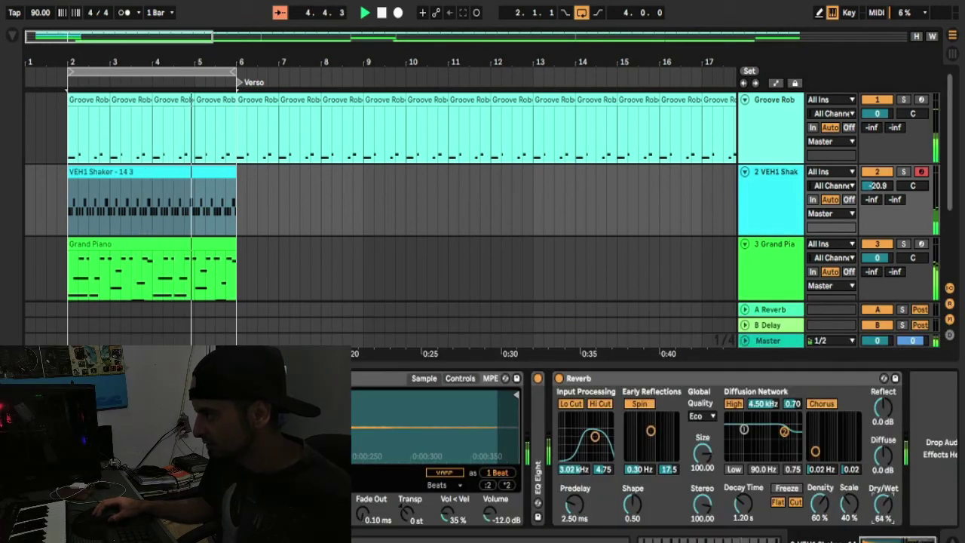
double_click(539, 419)
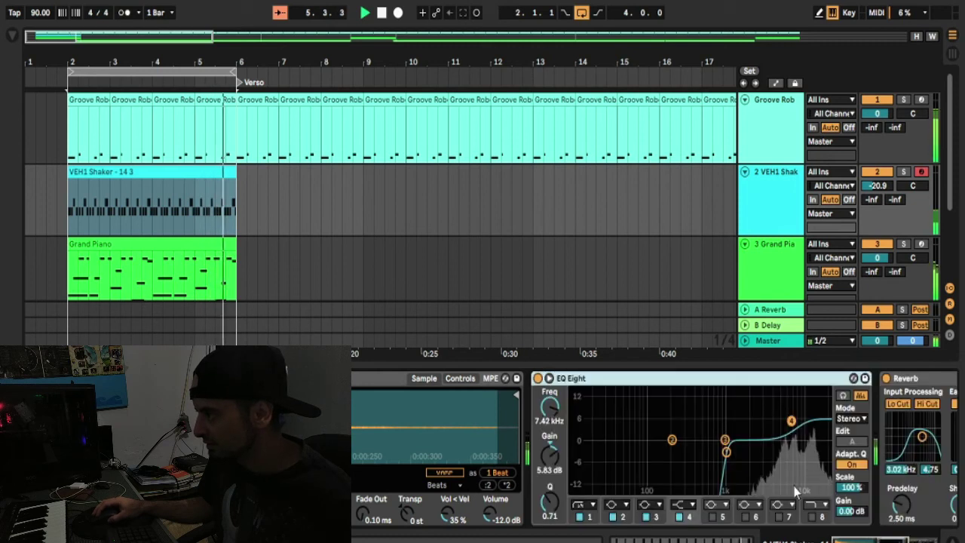
left_click_drag(791, 421, 795, 417)
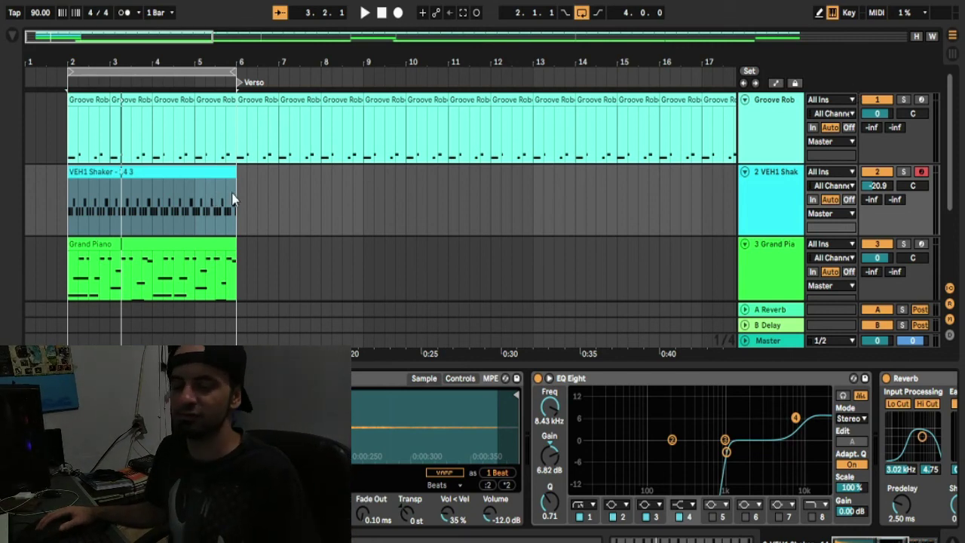
left_click_drag(335, 65, 127, 63)
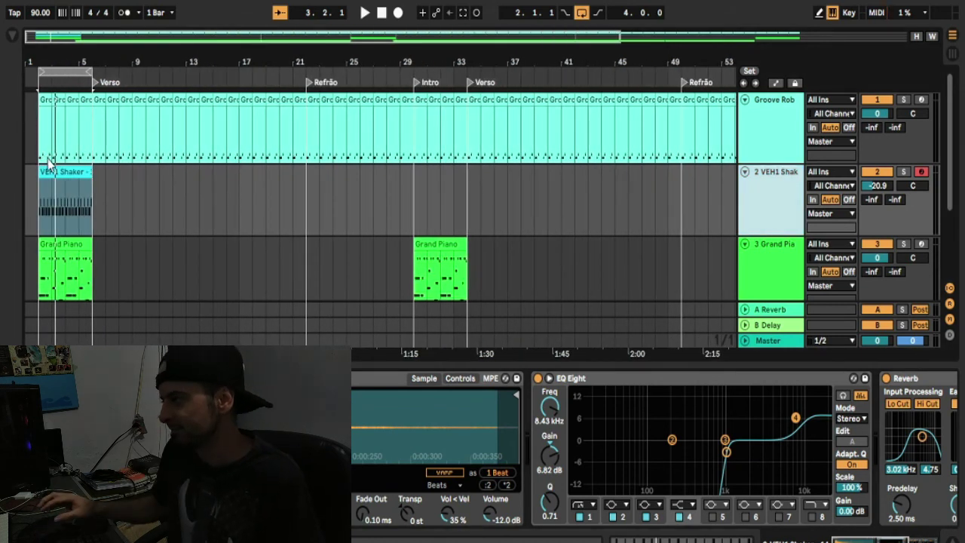
left_click_drag(35, 64, 60, 74)
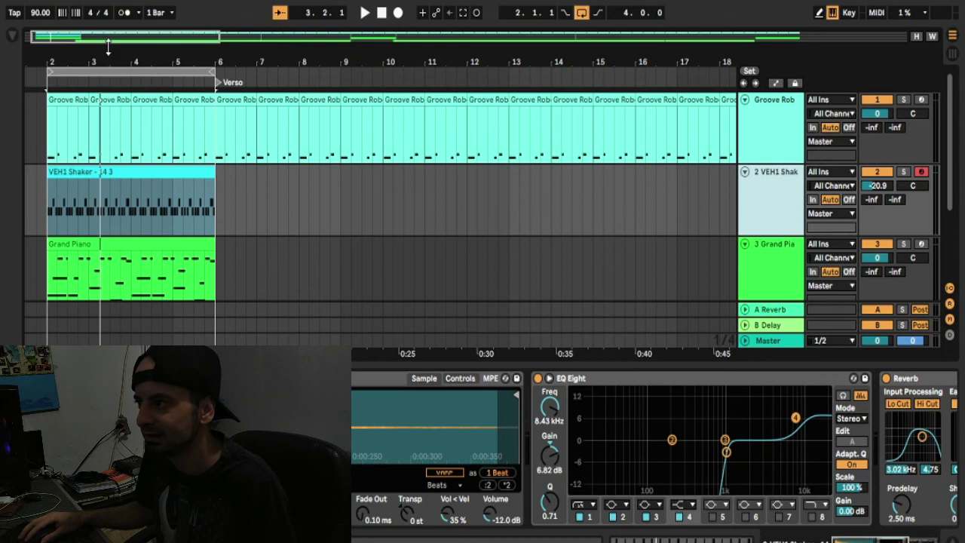
left_click_drag(114, 61, 128, 62)
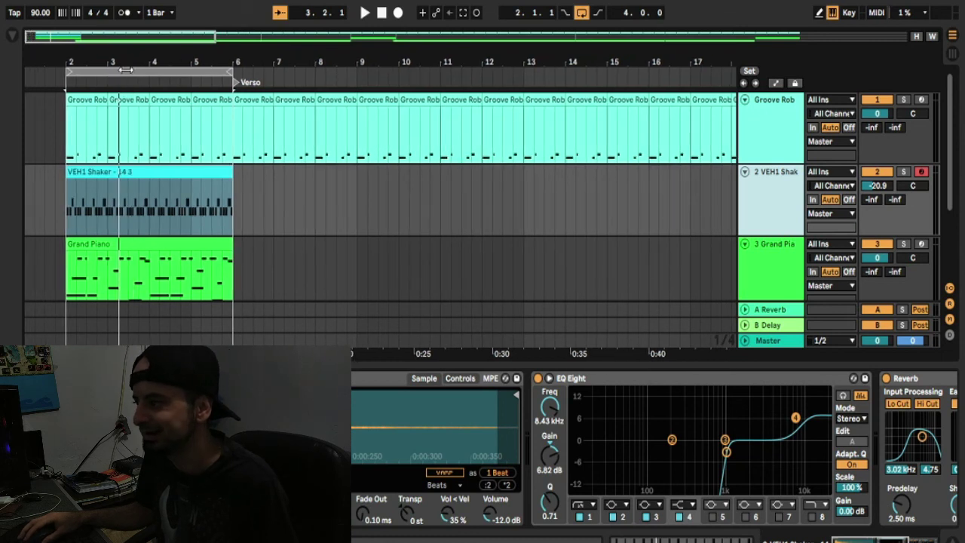